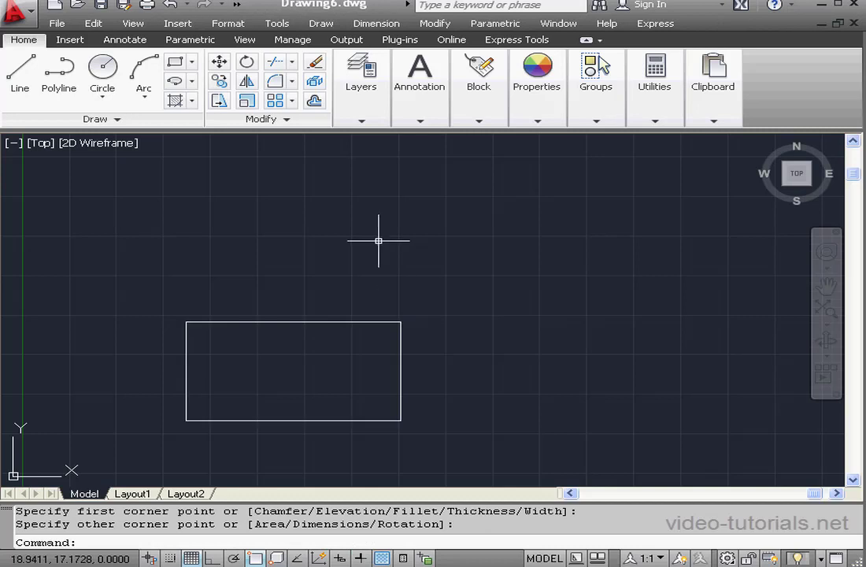
Draw a second, slightly smaller rectangle above and to the right of the existing one, leaving a gap between them.
{"action": "right_click", "coordinate": [378, 239]}
{"action": "left_click", "coordinate": [464, 253]}
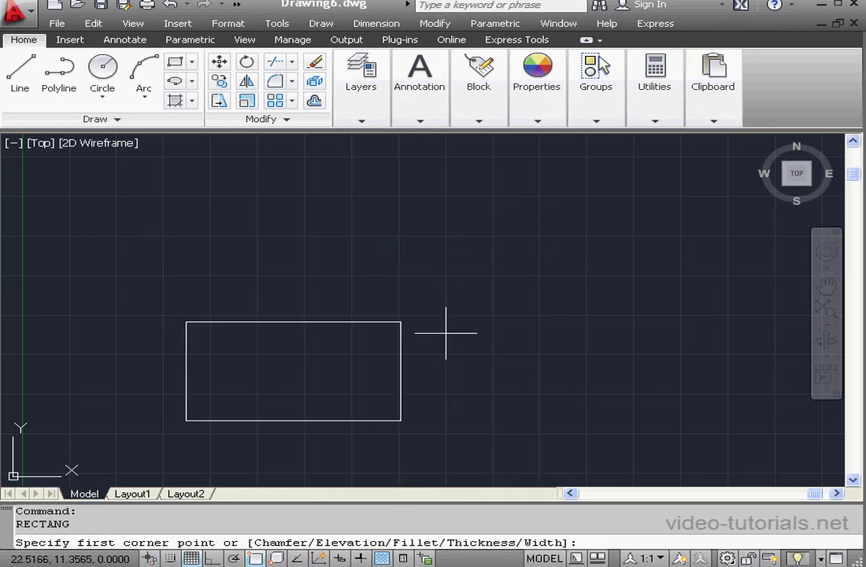
{"action": "left_click", "coordinate": [487, 287]}
{"action": "left_click", "coordinate": [663, 207]}
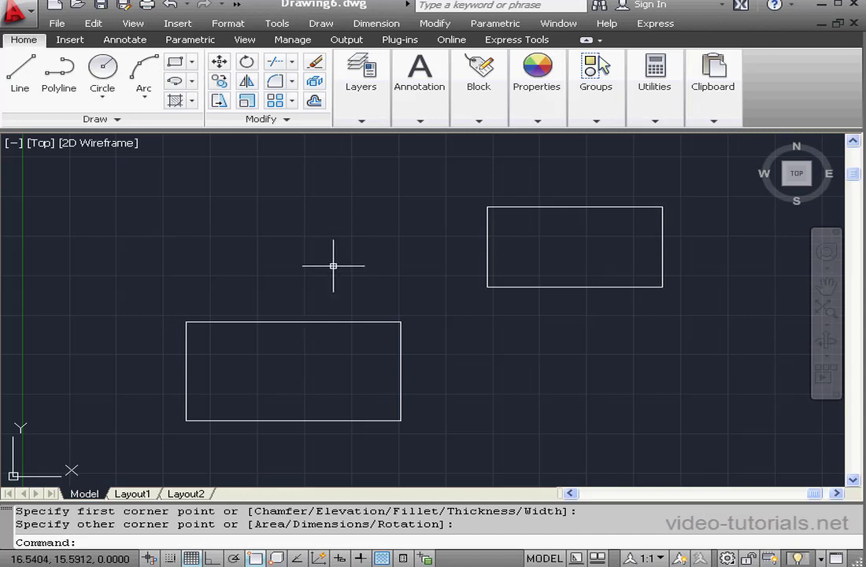
Toggle object snap off and back on, and review which object snap modes are enabled.
{"action": "left_click", "coordinate": [255, 558]}
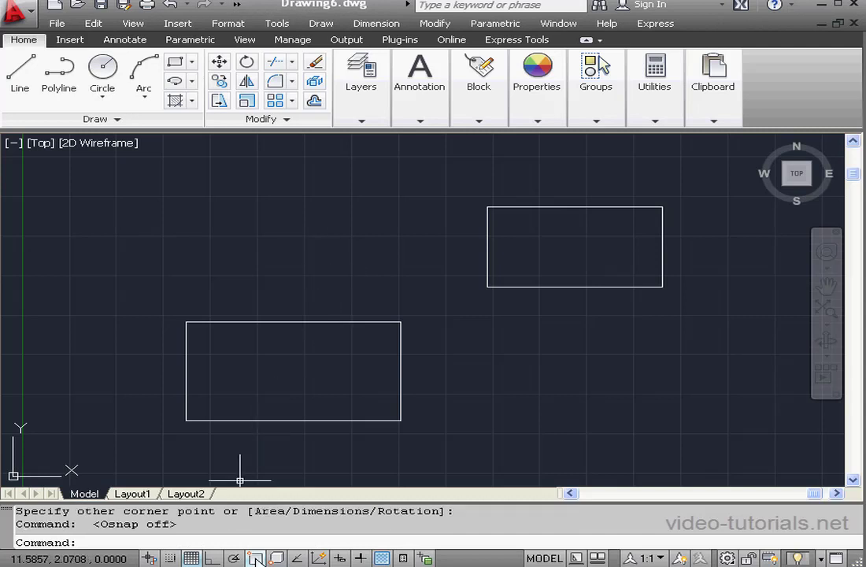
{"action": "left_click", "coordinate": [255, 558]}
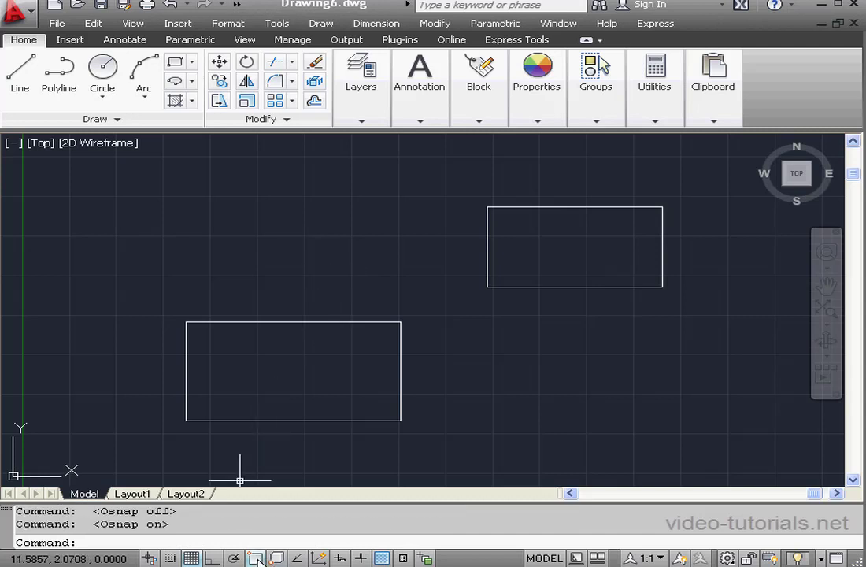
{"action": "right_click", "coordinate": [256, 560]}
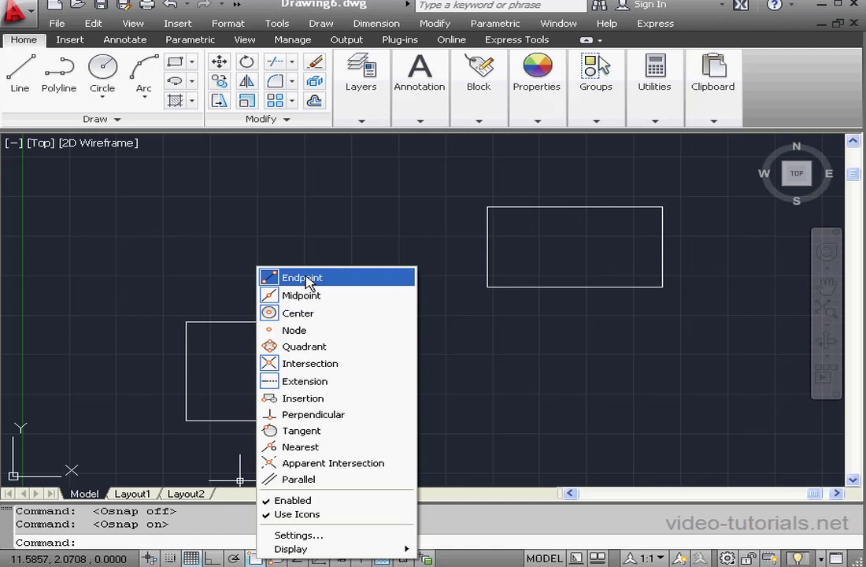
Draw a 3-Point arc from the lower rectangle's bottom-left corner through its bottom-right corner to the upper rectangle's bottom-left corner.
{"action": "left_click", "coordinate": [147, 100]}
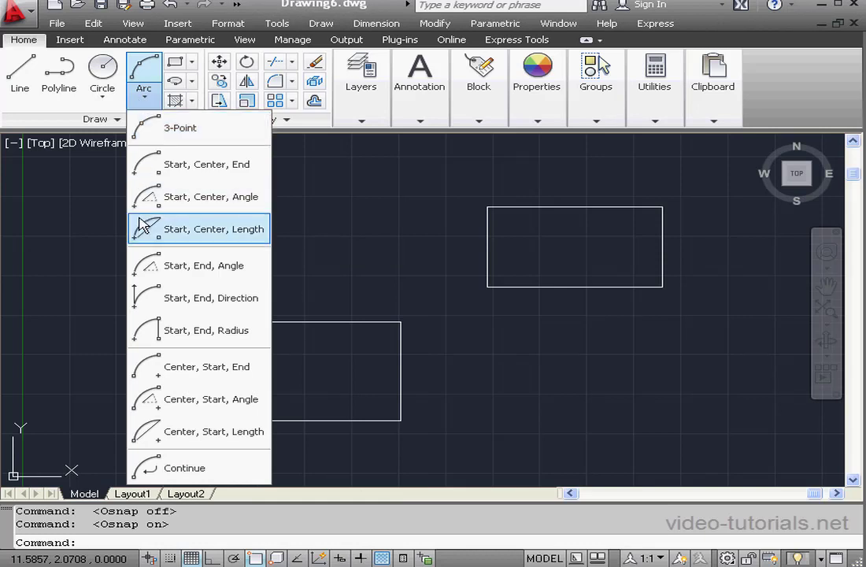
{"action": "left_click", "coordinate": [160, 131]}
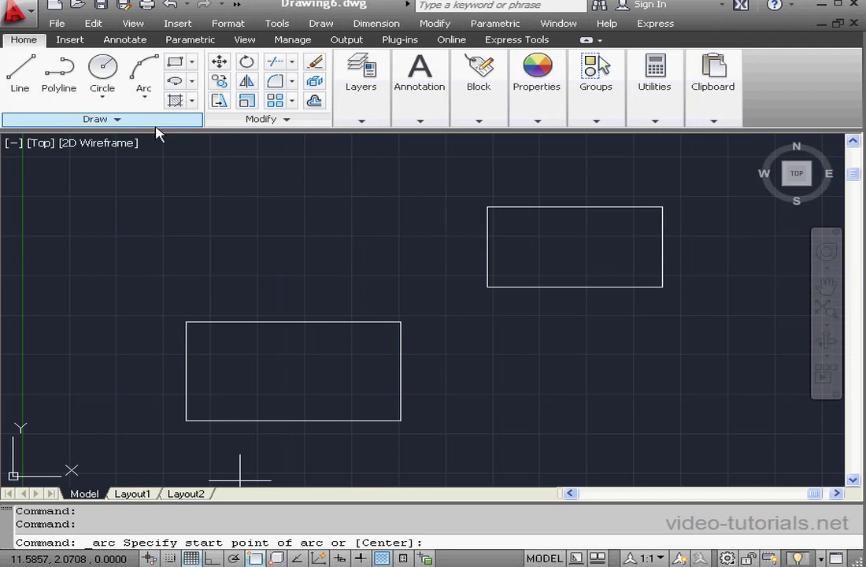
{"action": "left_click", "coordinate": [186, 420]}
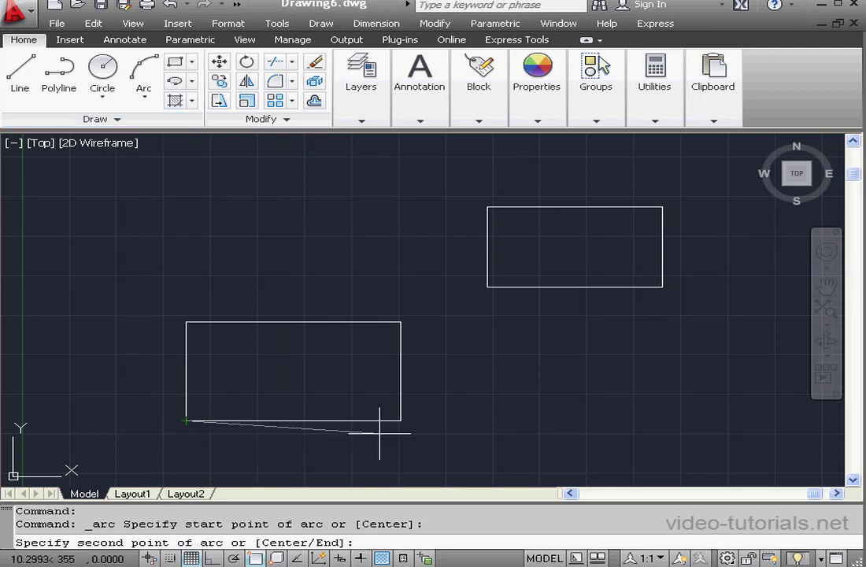
{"action": "left_click", "coordinate": [401, 420]}
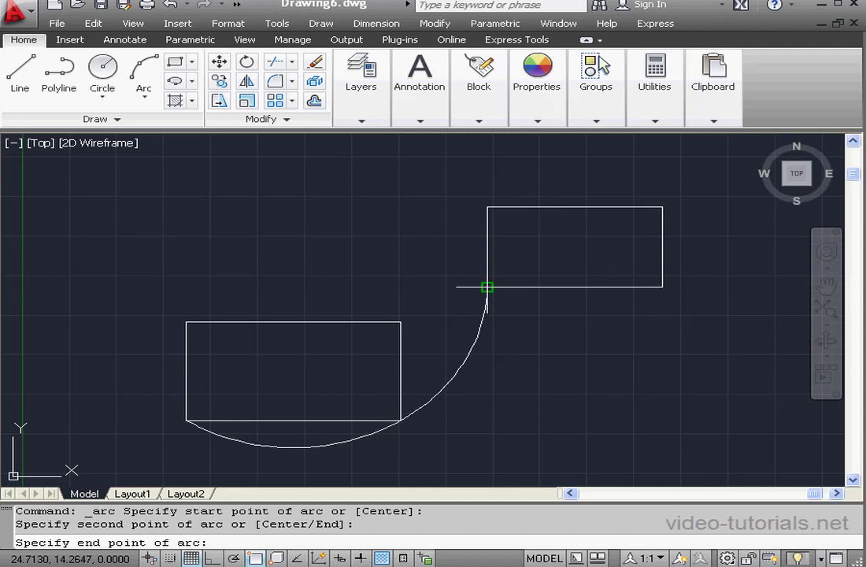
{"action": "left_click", "coordinate": [487, 286]}
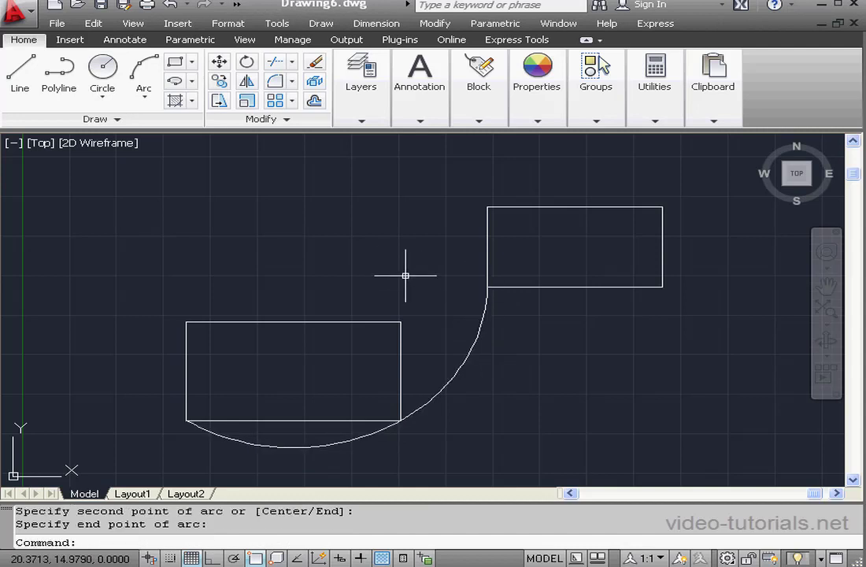
Move the arc up and slightly left by its center grip, and lengthen its right end further upward along the curve.
{"action": "left_click", "coordinate": [462, 355]}
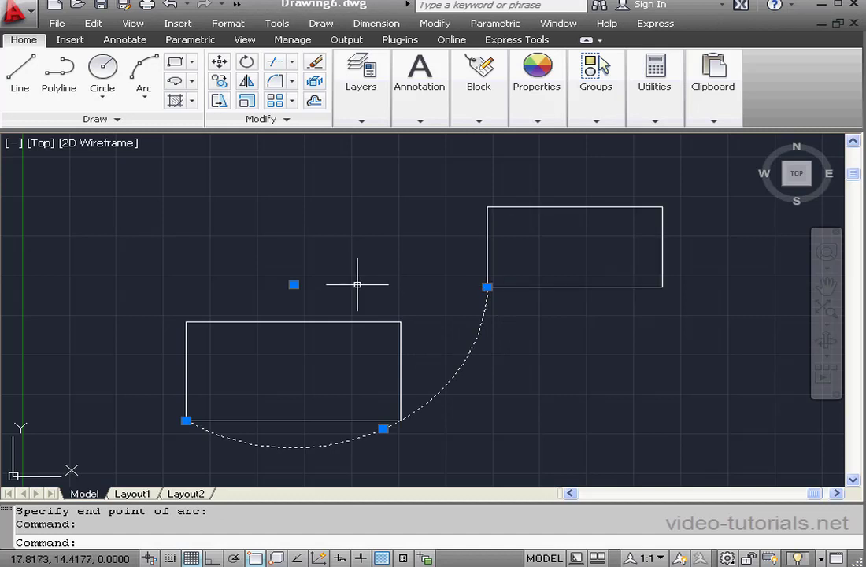
{"action": "left_click", "coordinate": [294, 284]}
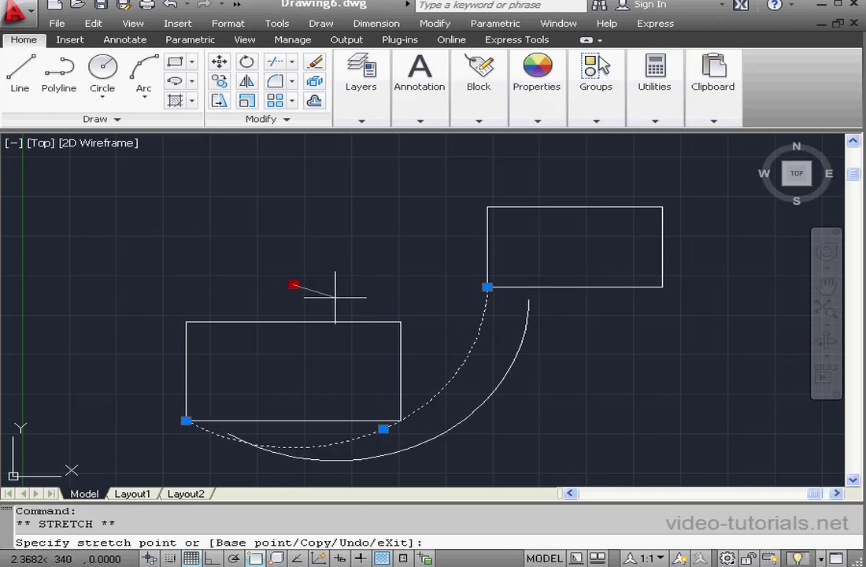
{"action": "left_click", "coordinate": [280, 234]}
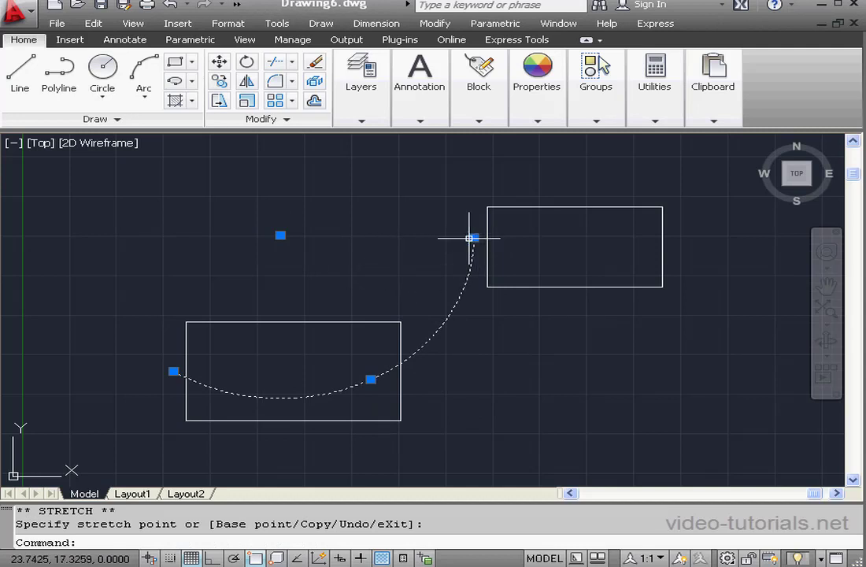
{"action": "mouse_move", "coordinate": [473, 237]}
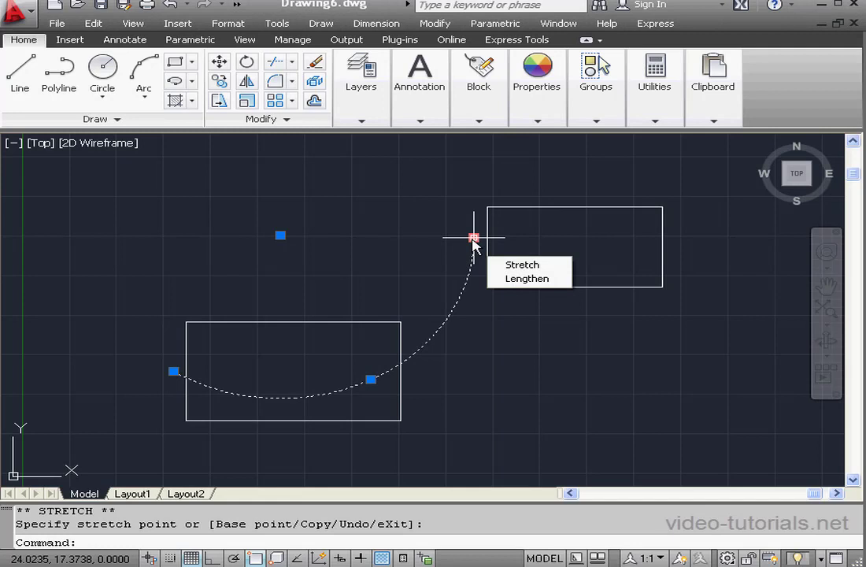
{"action": "left_click", "coordinate": [526, 279]}
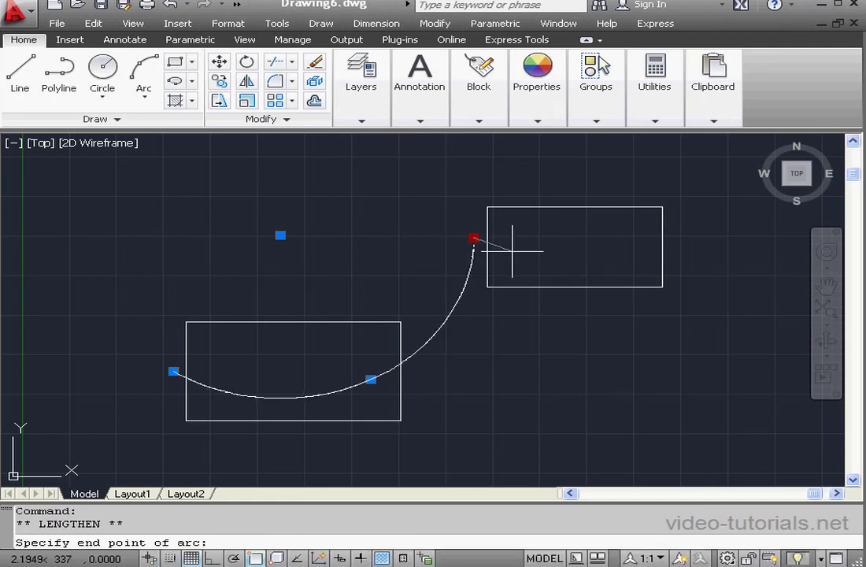
{"action": "left_click", "coordinate": [439, 161]}
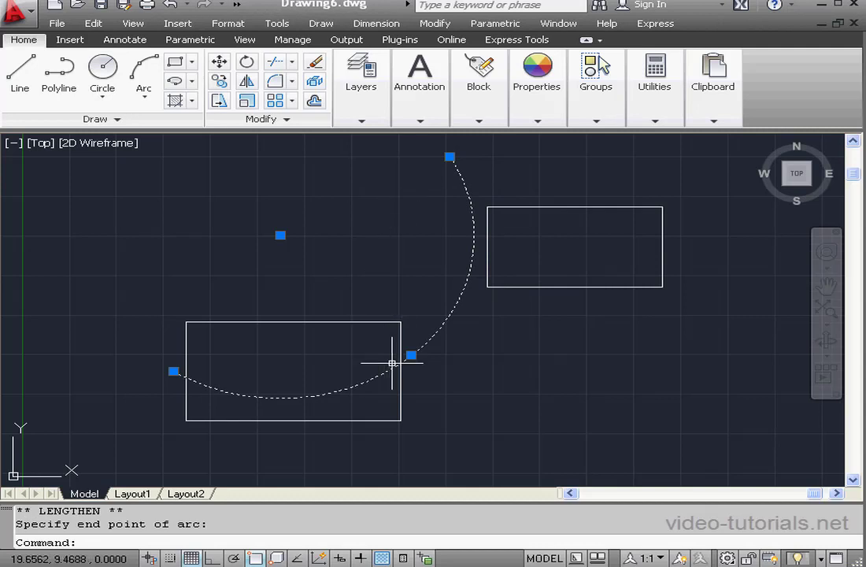
Shrink the arc's radius from its midpoint grip so it curves just above the lower rectangle, and delete the arc.
{"action": "mouse_move", "coordinate": [411, 355]}
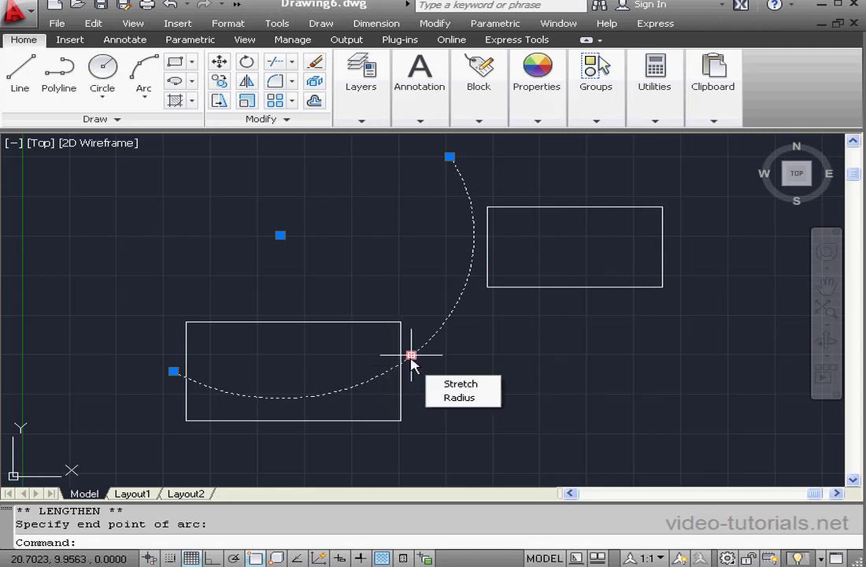
{"action": "left_click", "coordinate": [458, 397]}
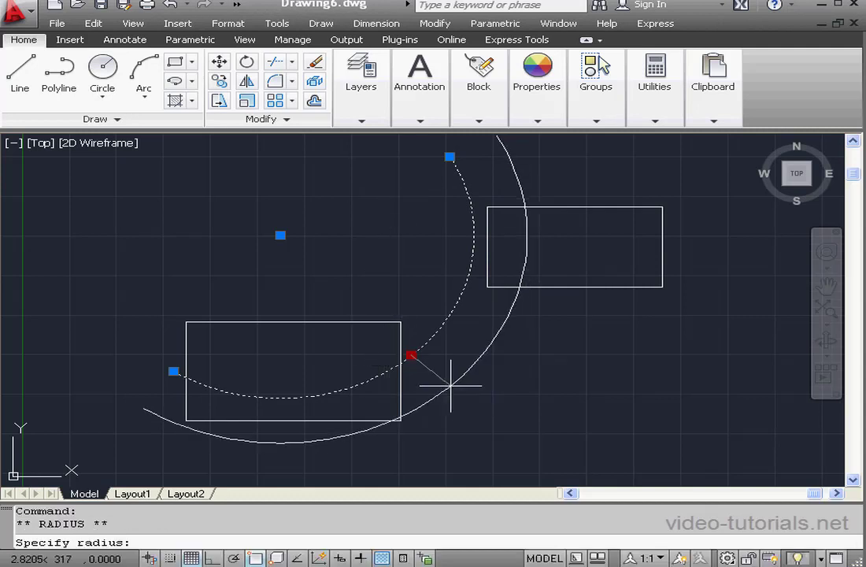
{"action": "left_click", "coordinate": [351, 299]}
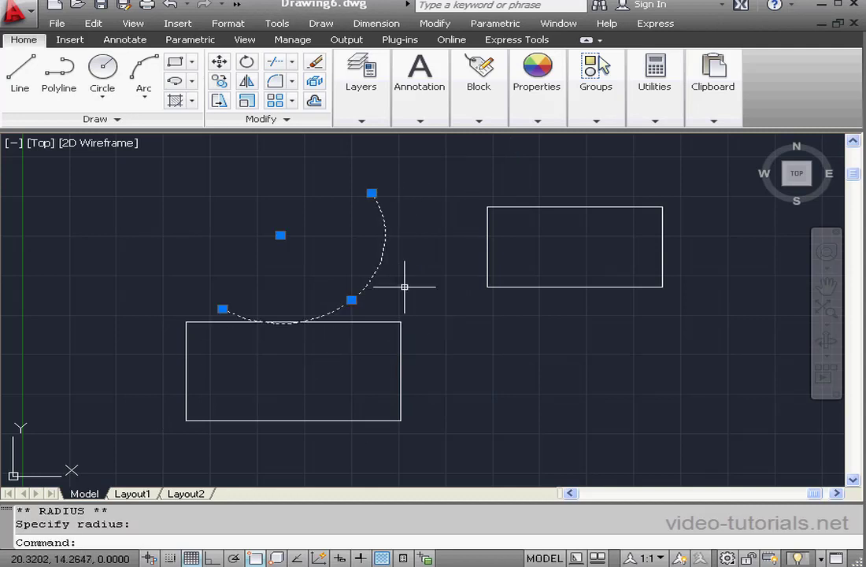
{"action": "key", "text": "Delete"}
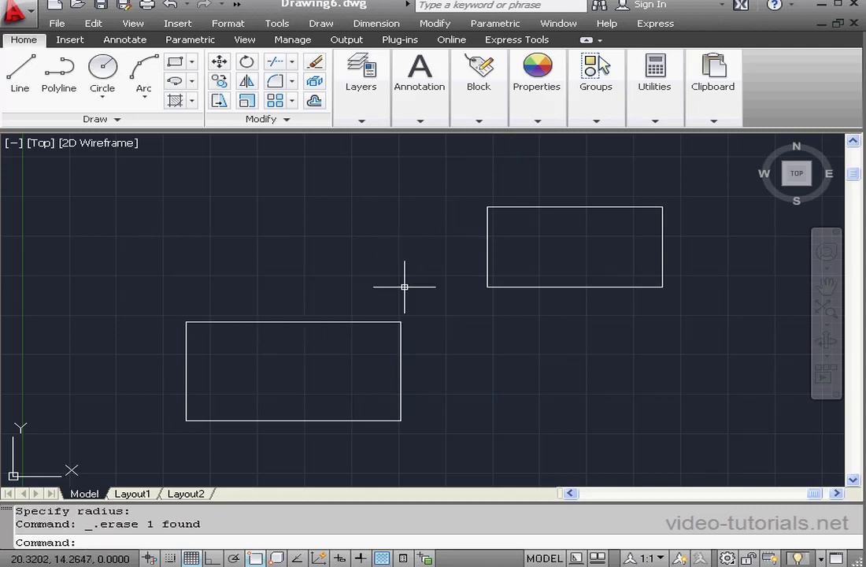
Draw a Start, Center, End arc inside the lower rectangle from its top-left corner, centered on the top edge's midpoint, to its top-right corner.
{"action": "left_click", "coordinate": [144, 98]}
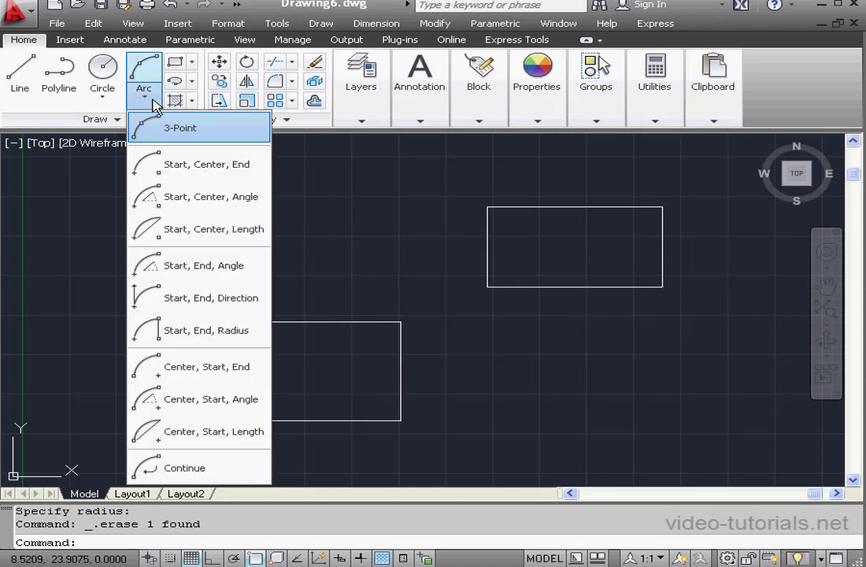
{"action": "left_click", "coordinate": [169, 165]}
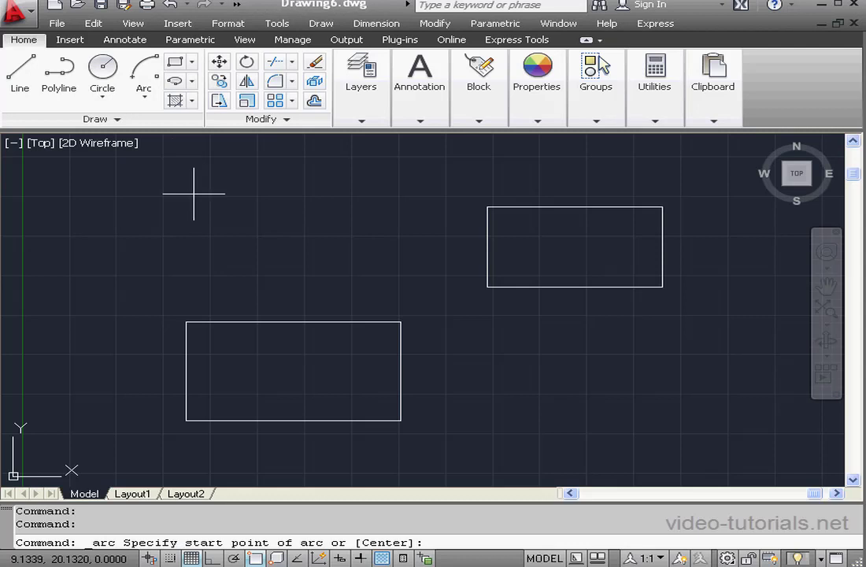
{"action": "left_click", "coordinate": [186, 321]}
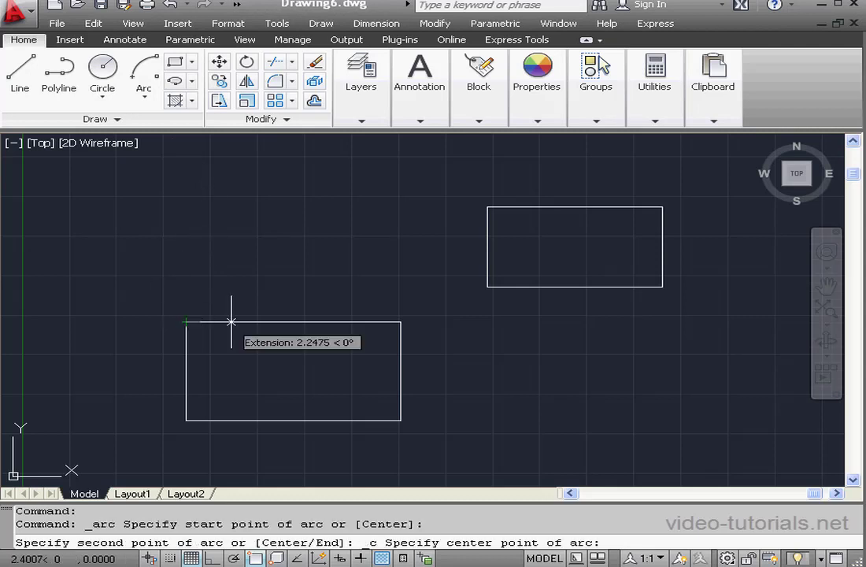
{"action": "left_click", "coordinate": [294, 321]}
{"action": "left_click", "coordinate": [400, 322]}
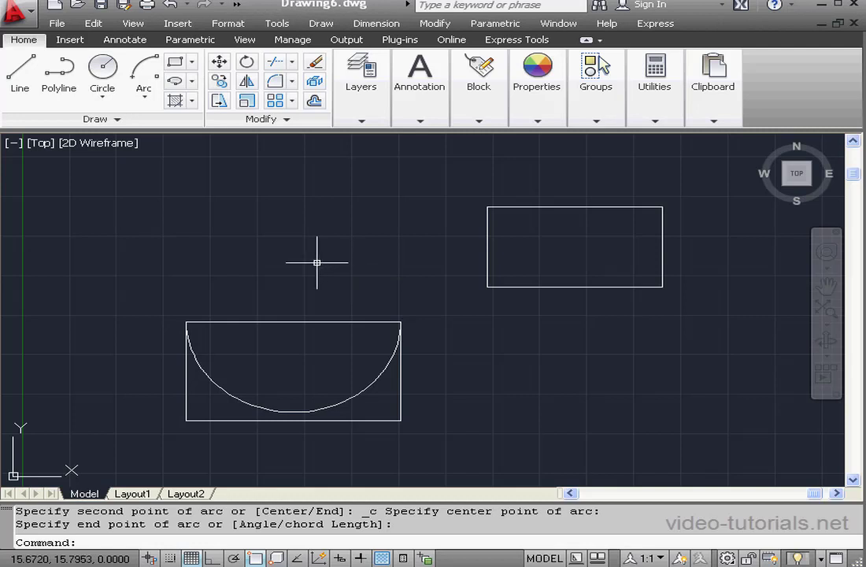
Draw a matching Start, Center, End arc above the lower rectangle from its top-right corner, centered on the top edge's midpoint, to its top-left corner.
{"action": "left_click", "coordinate": [146, 78]}
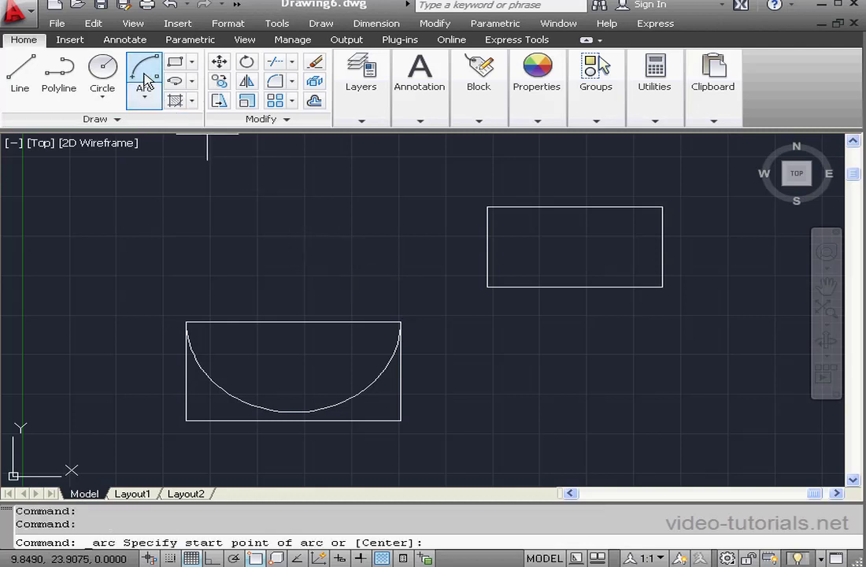
{"action": "left_click", "coordinate": [400, 321]}
{"action": "left_click", "coordinate": [293, 321]}
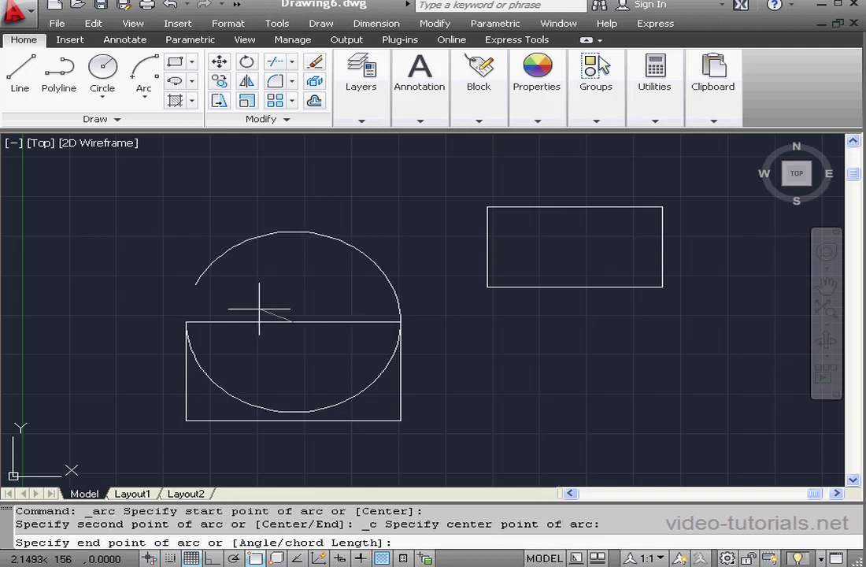
{"action": "left_click", "coordinate": [186, 321]}
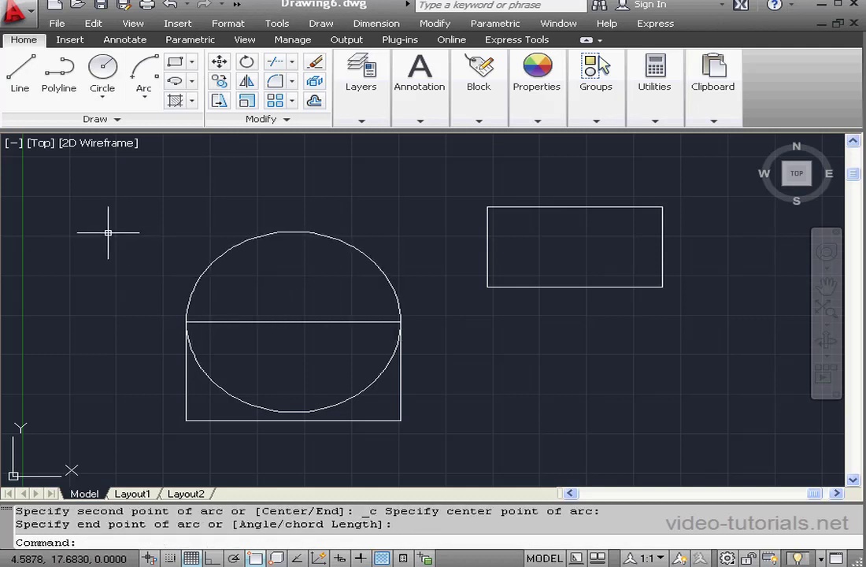
Draw a semicircular Start, Center, Angle arc from the upper rectangle's top-left corner, centered on its left edge's midpoint, using Ortho only for the angle.
{"action": "left_click", "coordinate": [145, 97]}
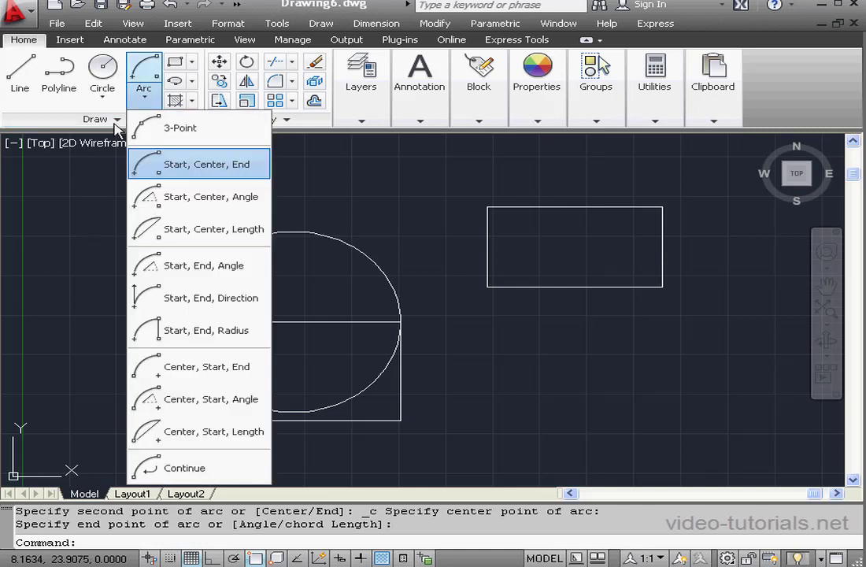
{"action": "left_click", "coordinate": [179, 197]}
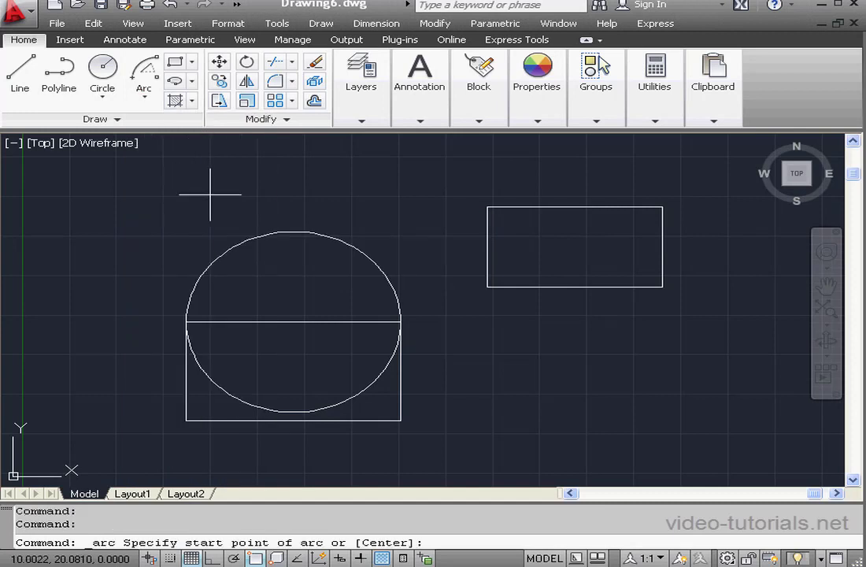
{"action": "left_click", "coordinate": [486, 207]}
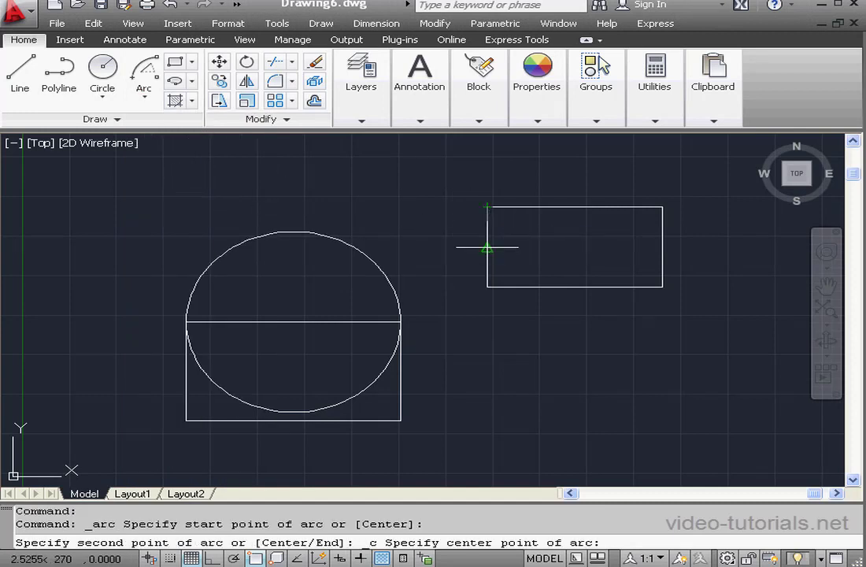
{"action": "left_click", "coordinate": [487, 247]}
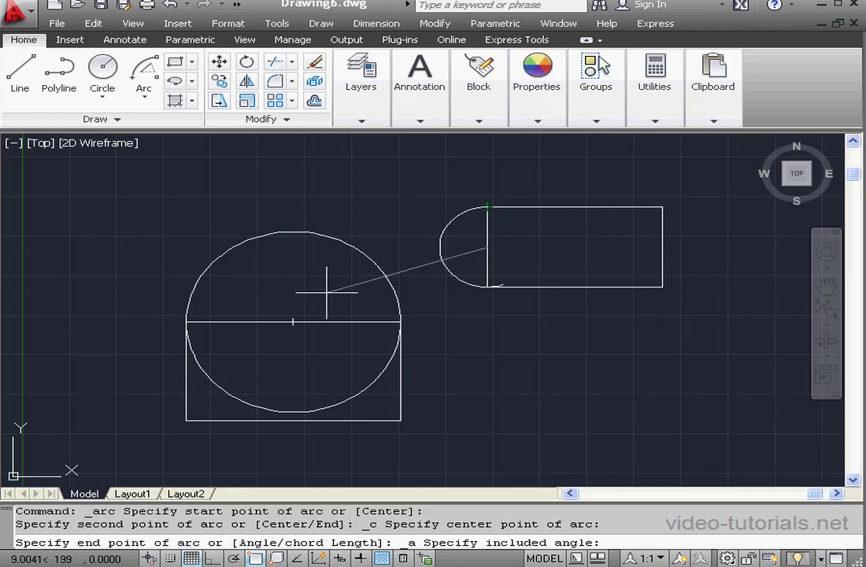
{"action": "key", "text": "F8"}
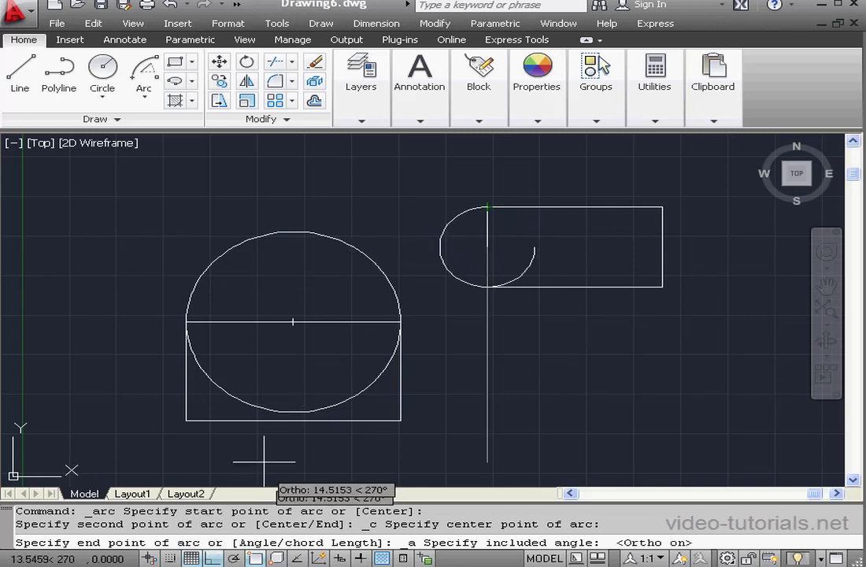
{"action": "left_click", "coordinate": [295, 251]}
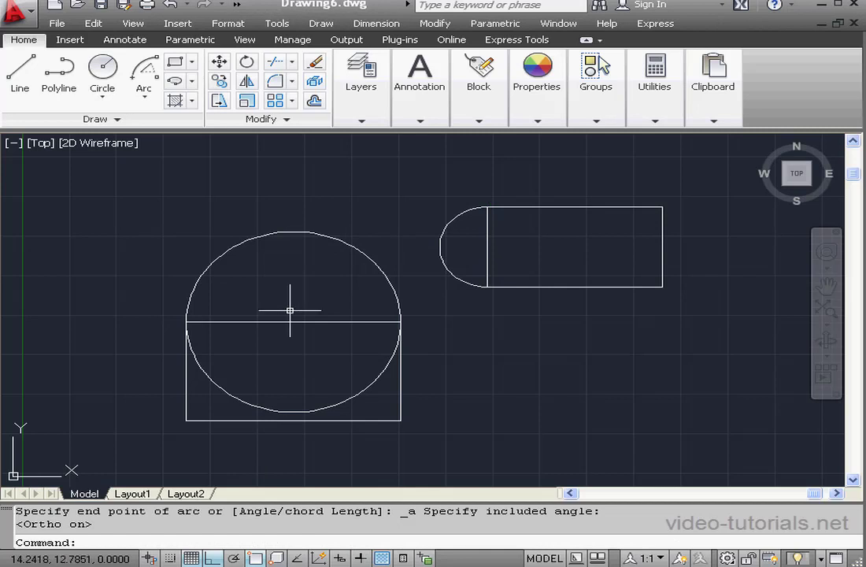
{"action": "left_click", "coordinate": [213, 558]}
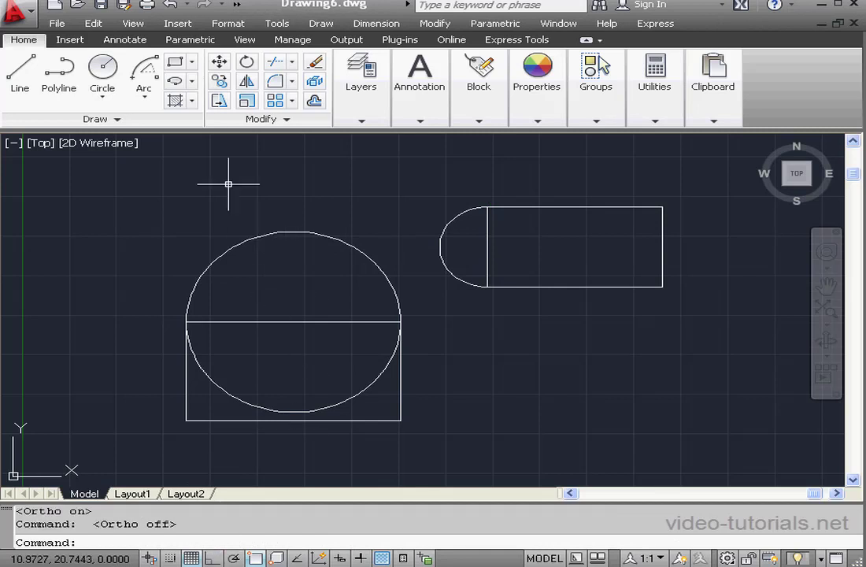
Draw a Start, Center, Length arc from the upper rectangle's bottom-right corner, centered on its top-right corner, with a chord about 4.9 units long.
{"action": "left_click", "coordinate": [144, 101]}
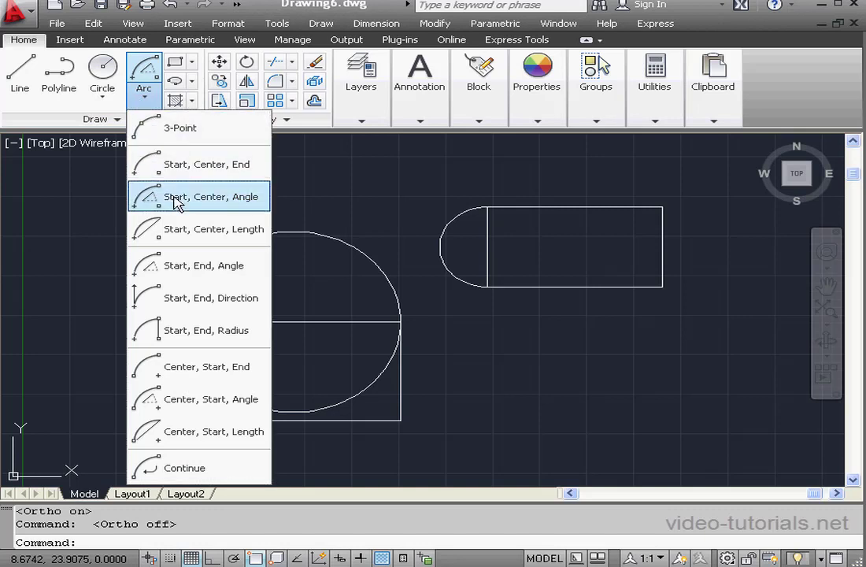
{"action": "left_click", "coordinate": [180, 230]}
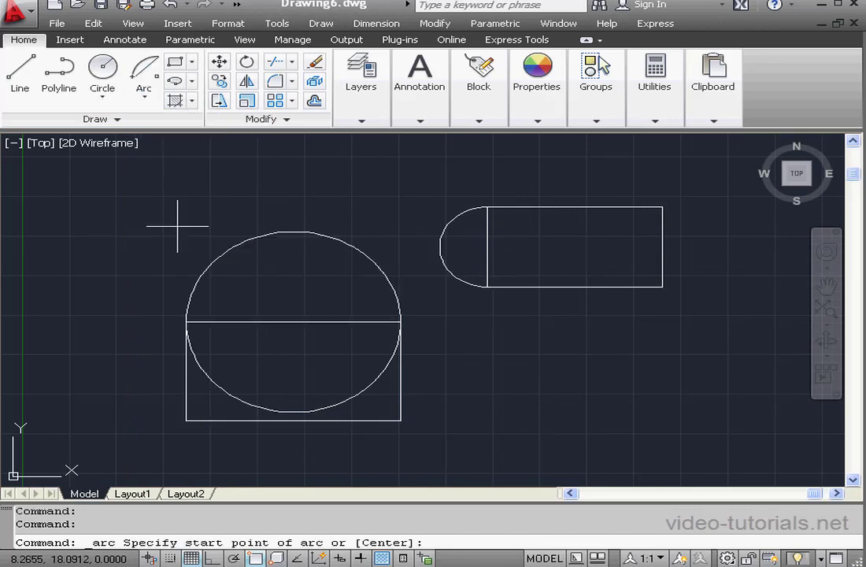
{"action": "left_click", "coordinate": [669, 288]}
{"action": "left_click", "coordinate": [662, 207]}
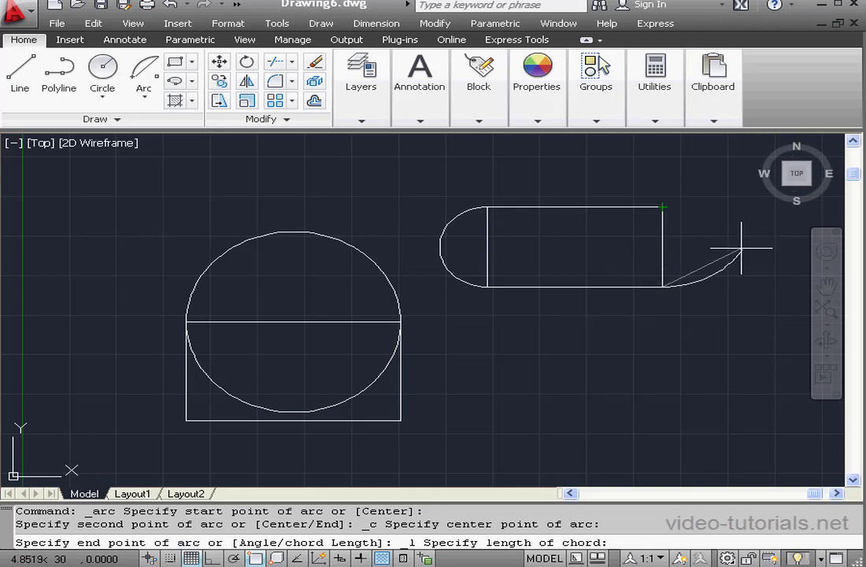
{"action": "left_click", "coordinate": [740, 252]}
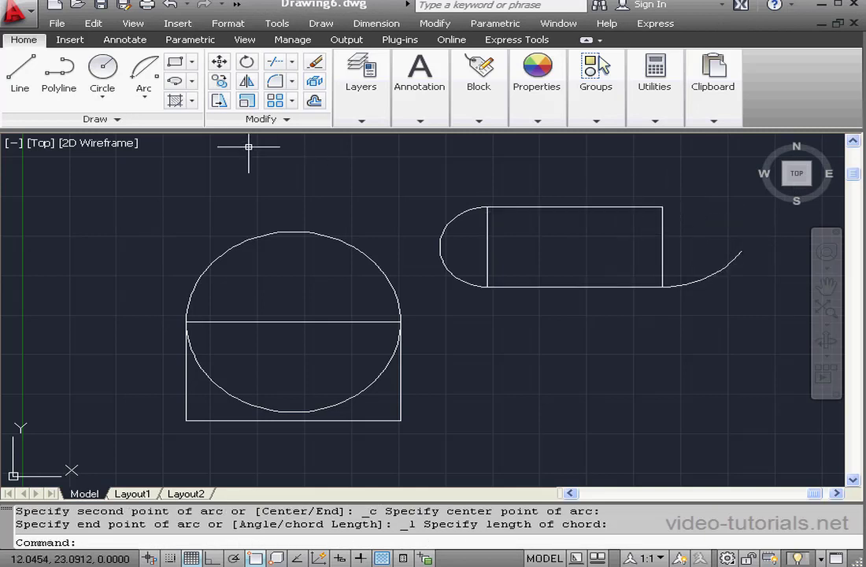
Draw a Start, End, Angle arc below the upper rectangle from its bottom-left to its bottom-right corner with a 180° included angle.
{"action": "left_click", "coordinate": [145, 104]}
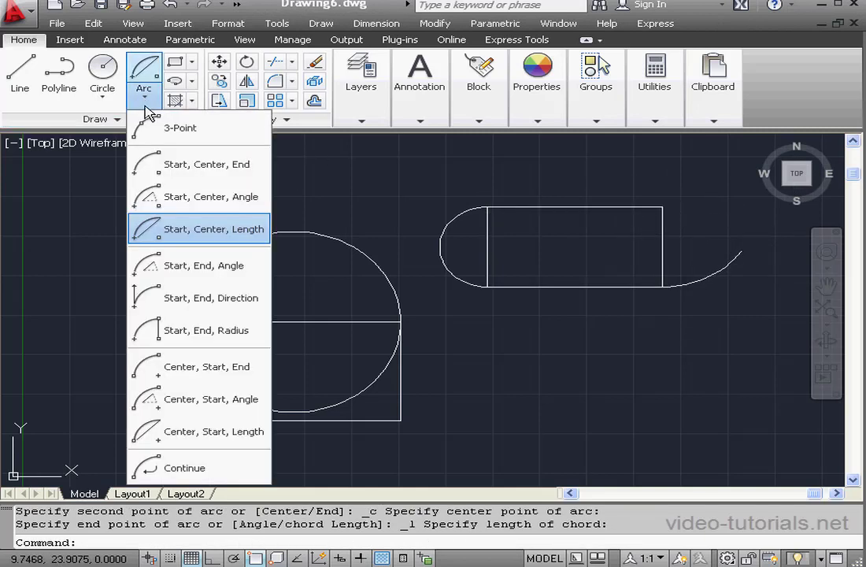
{"action": "left_click", "coordinate": [191, 267]}
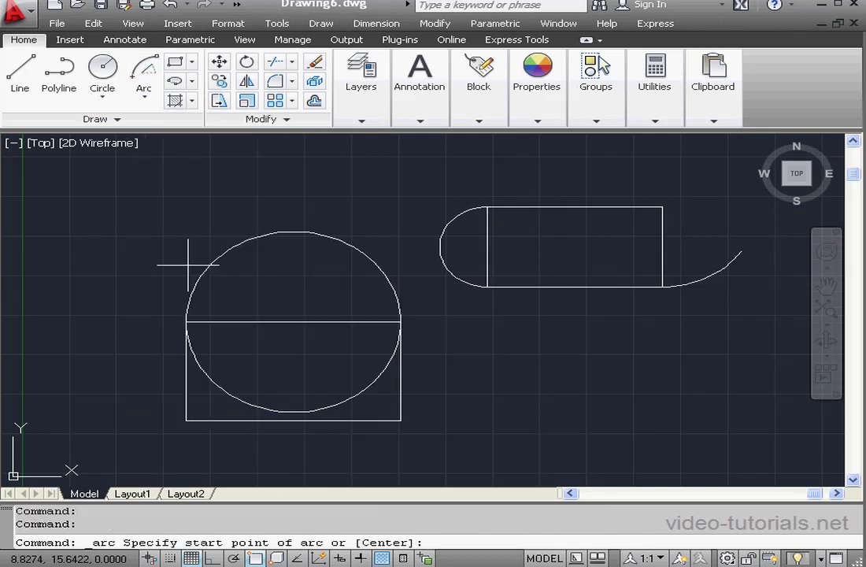
{"action": "left_click", "coordinate": [487, 286]}
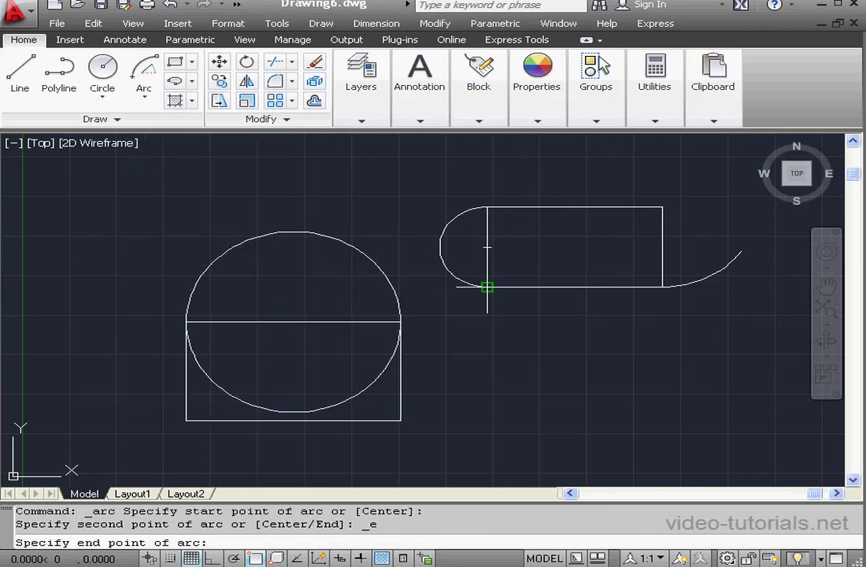
{"action": "left_click", "coordinate": [663, 286]}
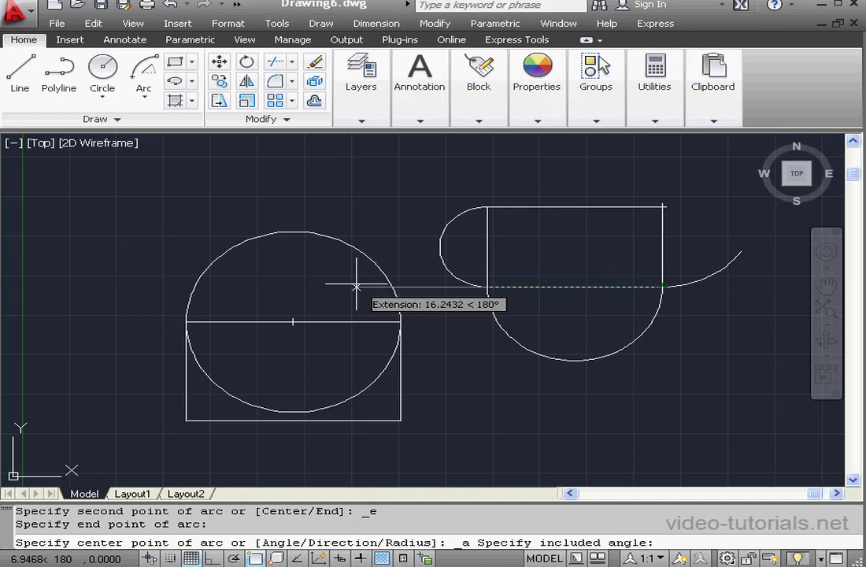
{"action": "key", "text": "Escape"}
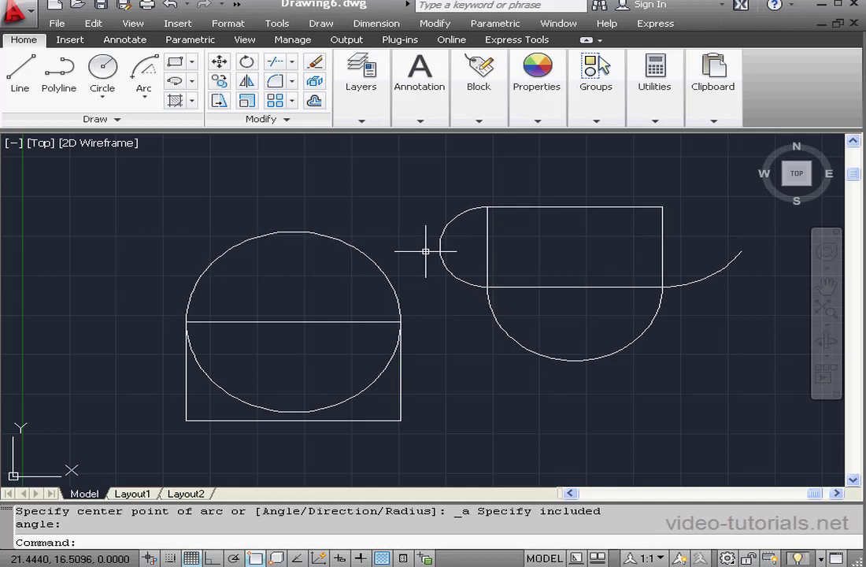
Draw a Start, End, Direction arc from the lower rectangle's bottom-right to top-right corner, with its tangent directed at the bottom edge's midpoint.
{"action": "left_click", "coordinate": [145, 98]}
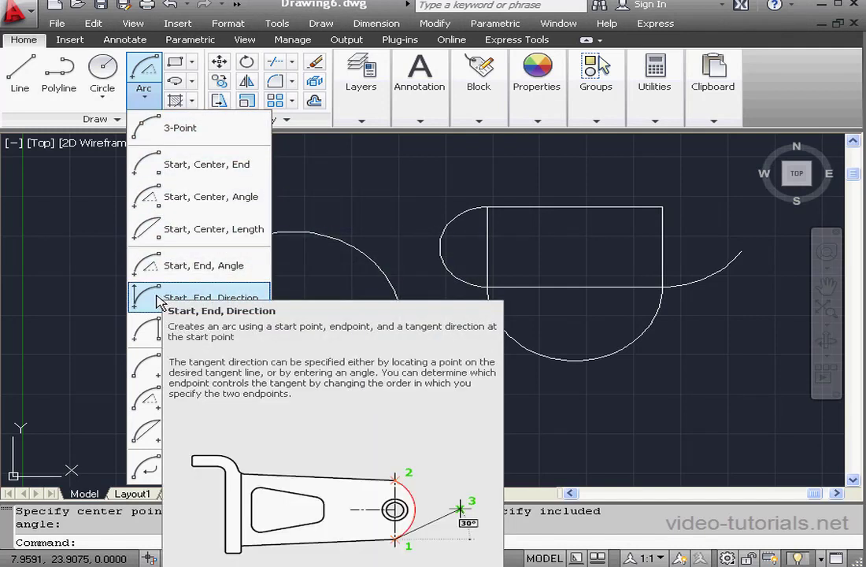
{"action": "left_click", "coordinate": [159, 297]}
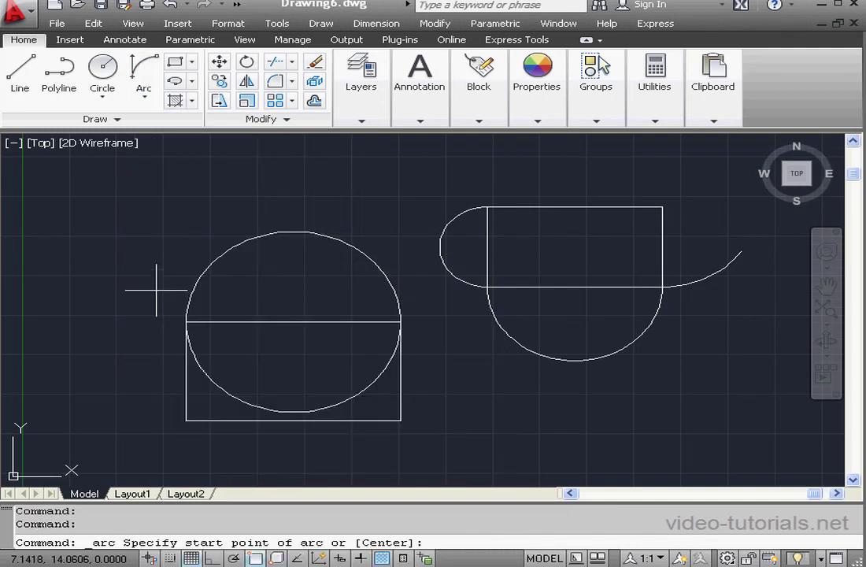
{"action": "left_click", "coordinate": [400, 420]}
{"action": "left_click", "coordinate": [401, 321]}
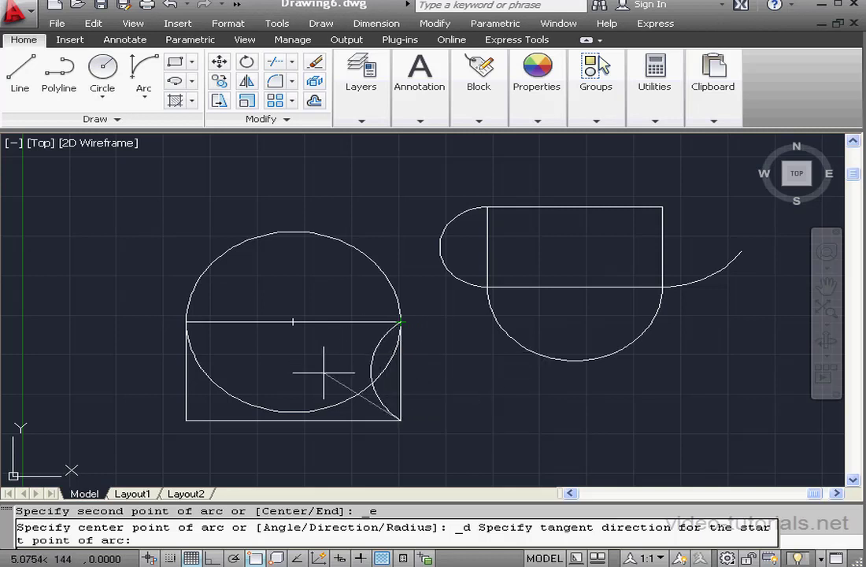
{"action": "left_click", "coordinate": [292, 421]}
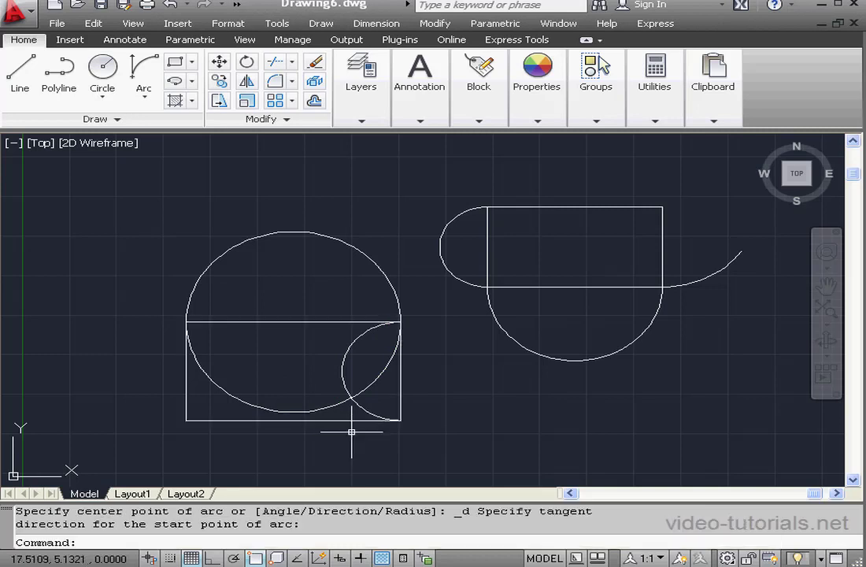
Draw a Start, End, Radius arc from the lower rectangle's top-left to bottom-left corner, picking the radius at the left edge's midpoint.
{"action": "left_click", "coordinate": [154, 96]}
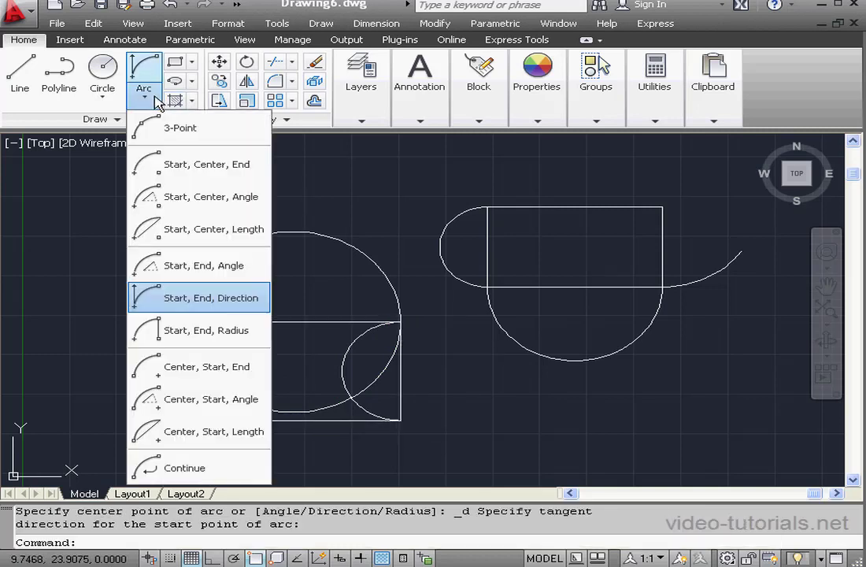
{"action": "left_click", "coordinate": [189, 331]}
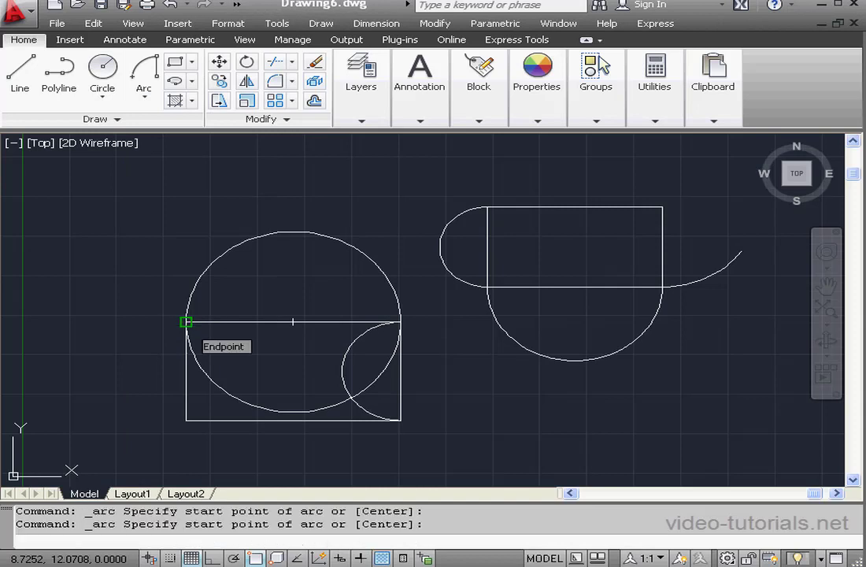
{"action": "left_click", "coordinate": [186, 321]}
{"action": "left_click", "coordinate": [186, 420]}
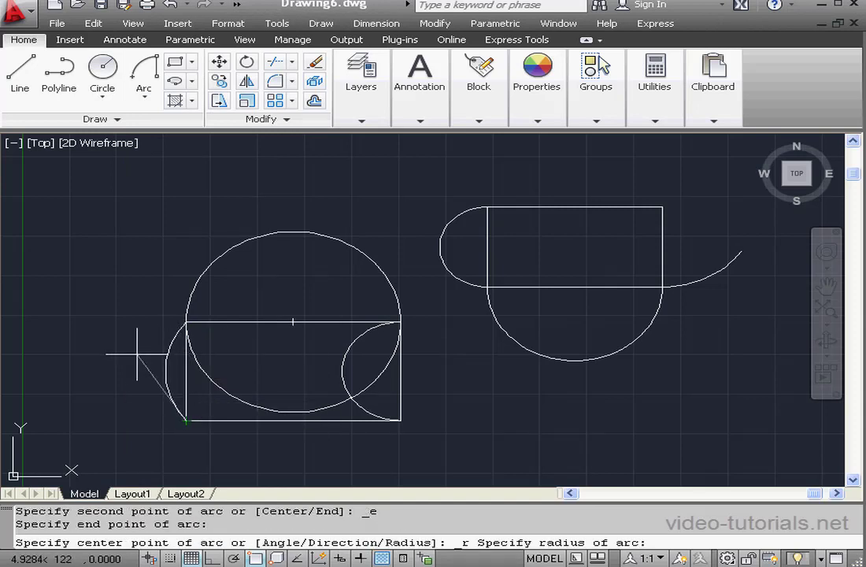
{"action": "left_click", "coordinate": [186, 371]}
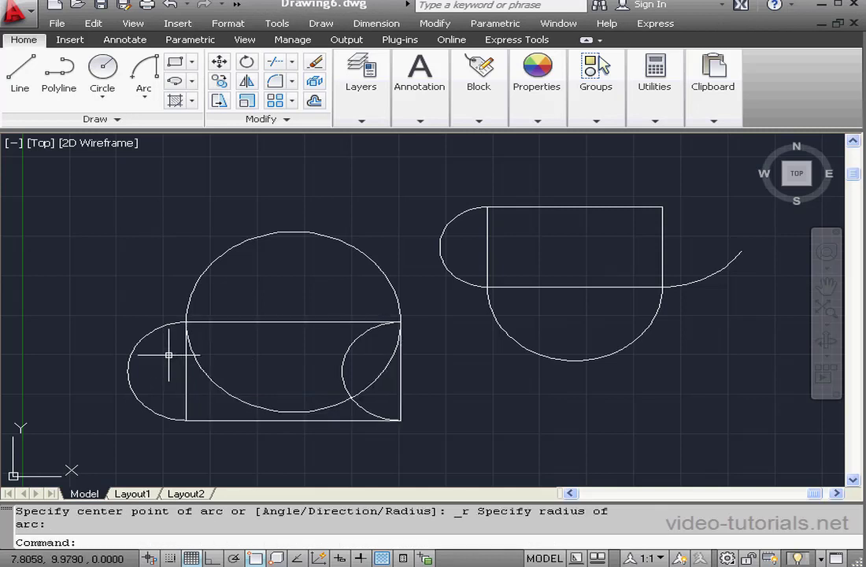
Draw a Center, Start, End arc inside the upper rectangle, centered on its top edge's midpoint, from the top-left to the top-right corner.
{"action": "left_click", "coordinate": [150, 97]}
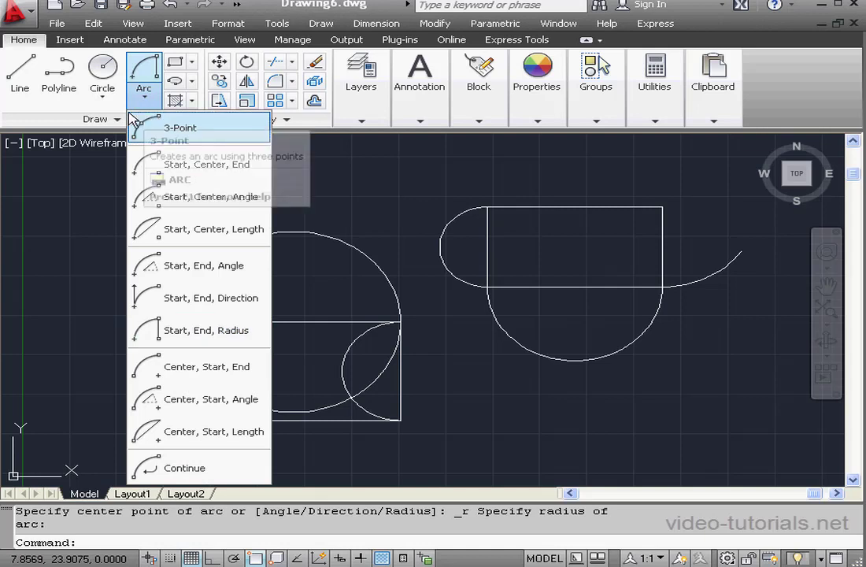
{"action": "left_click", "coordinate": [208, 371]}
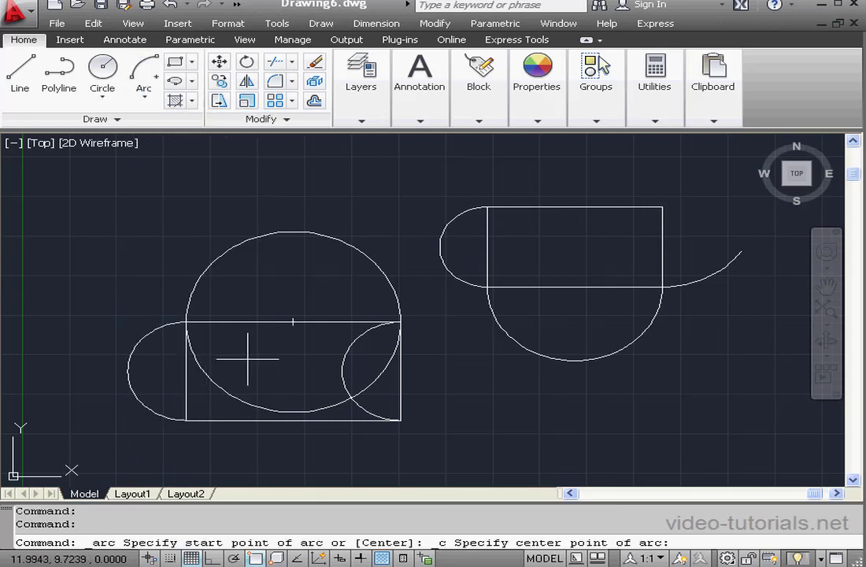
{"action": "left_click", "coordinate": [574, 207]}
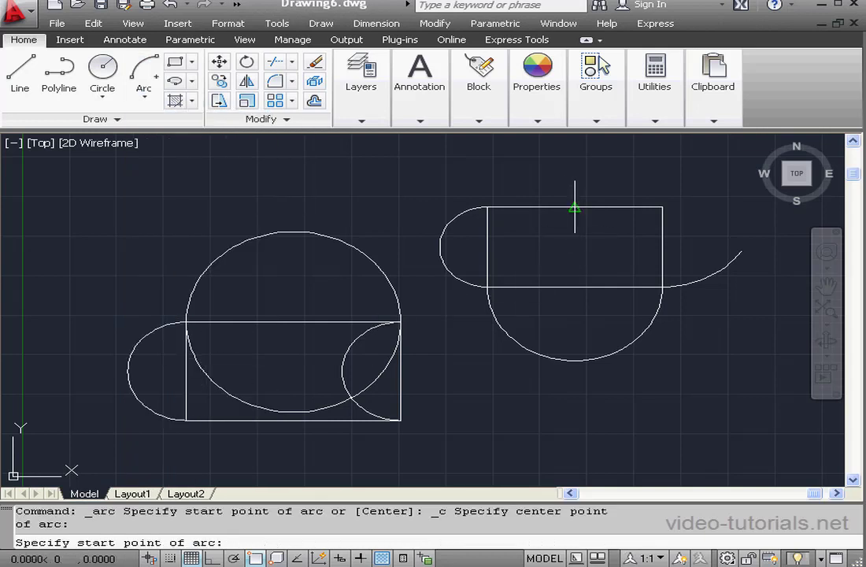
{"action": "left_click", "coordinate": [487, 207]}
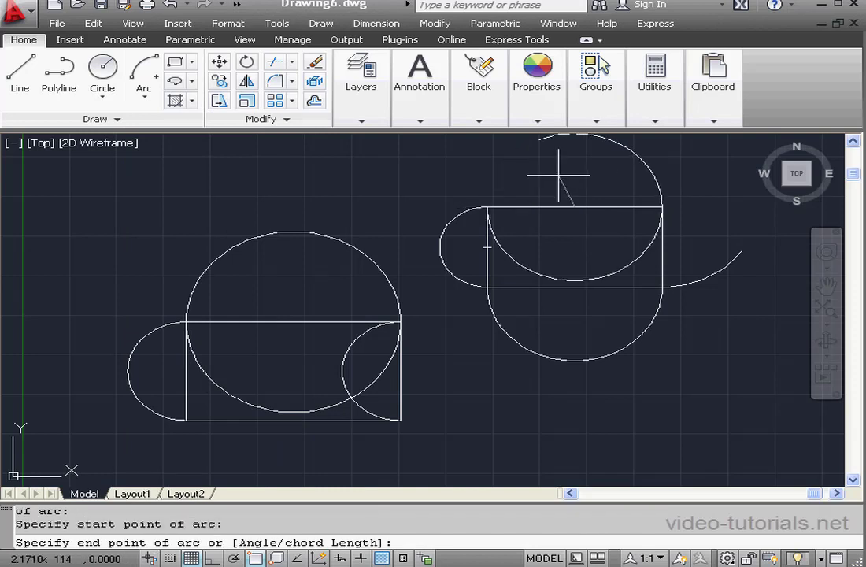
{"action": "left_click", "coordinate": [667, 207]}
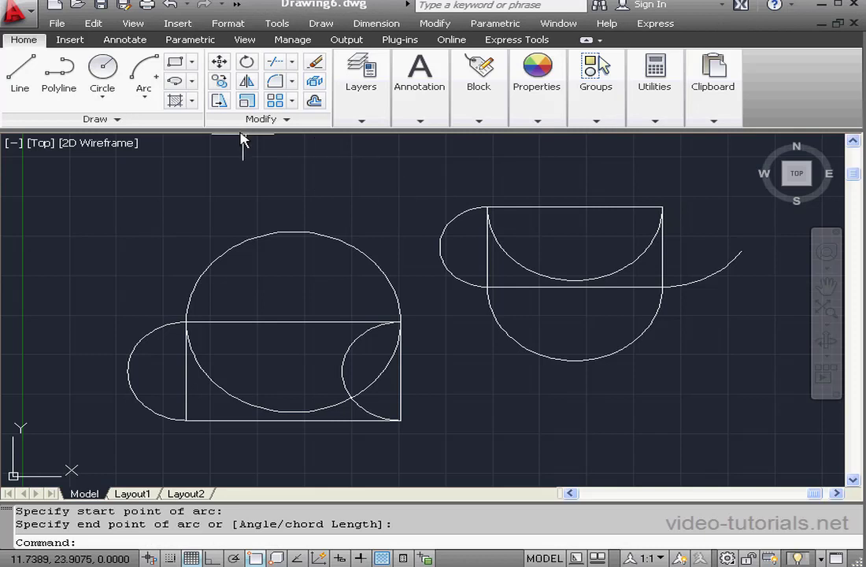
Draw a matching Center, Start, End arc above the upper rectangle, centered on its top edge's midpoint, from the top-right to the top-left corner.
{"action": "left_click", "coordinate": [143, 71]}
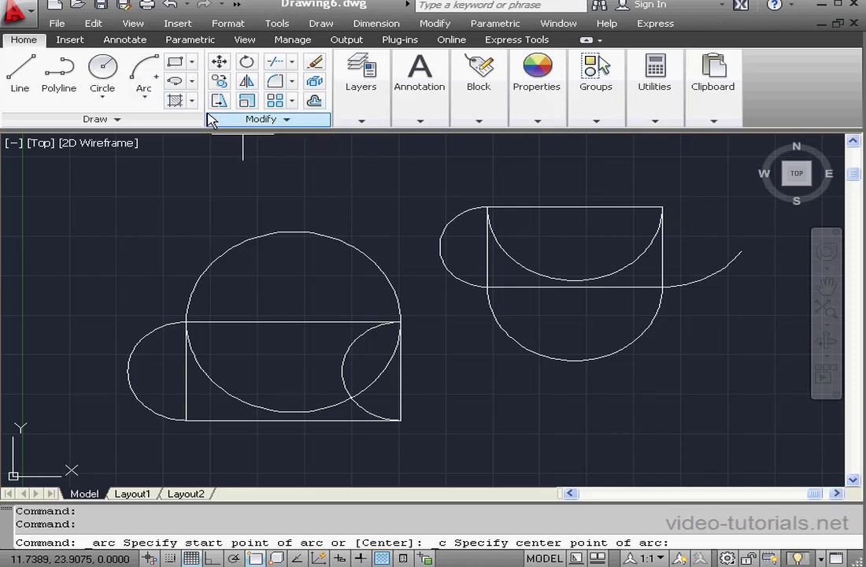
{"action": "left_click", "coordinate": [574, 207]}
{"action": "left_click", "coordinate": [661, 207]}
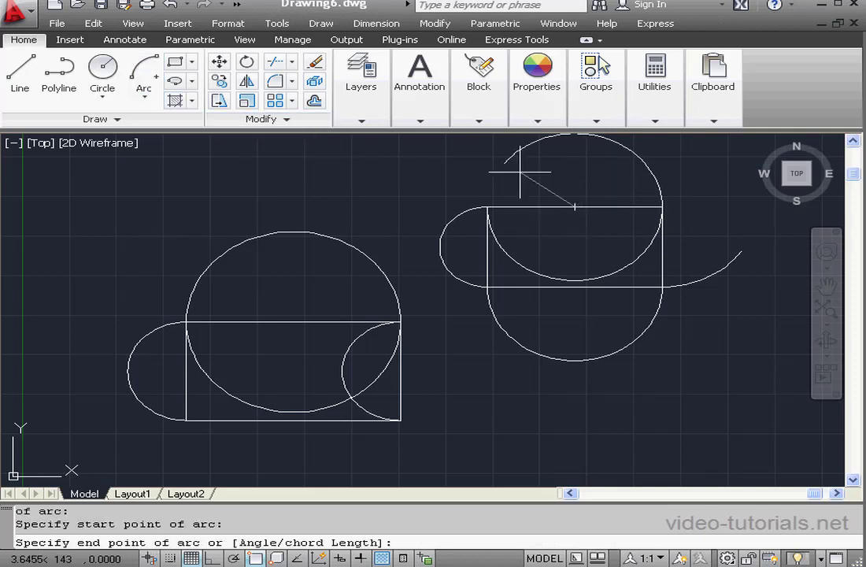
{"action": "left_click", "coordinate": [488, 206]}
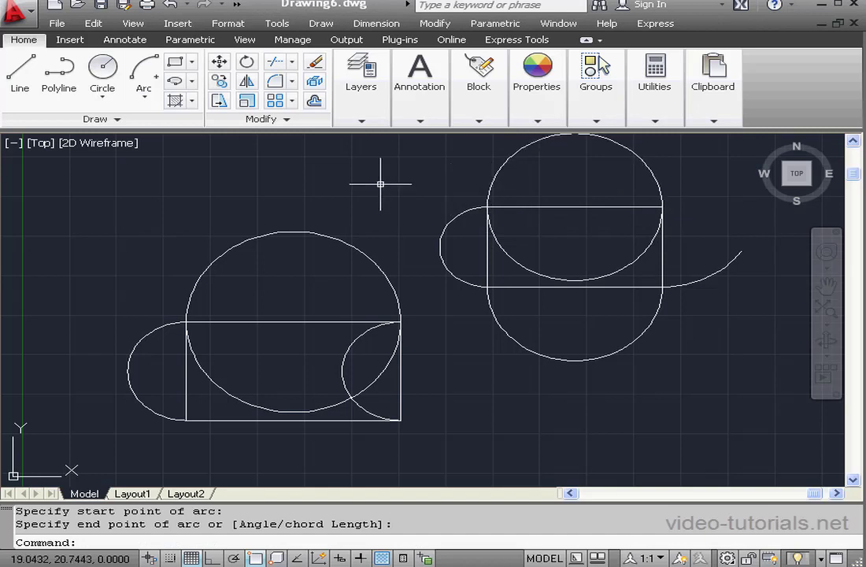
Draw a Center, Start, Angle arc centered on the upper rectangle's right edge midpoint, starting at its top-right corner, with a 180° included angle.
{"action": "left_click", "coordinate": [143, 97]}
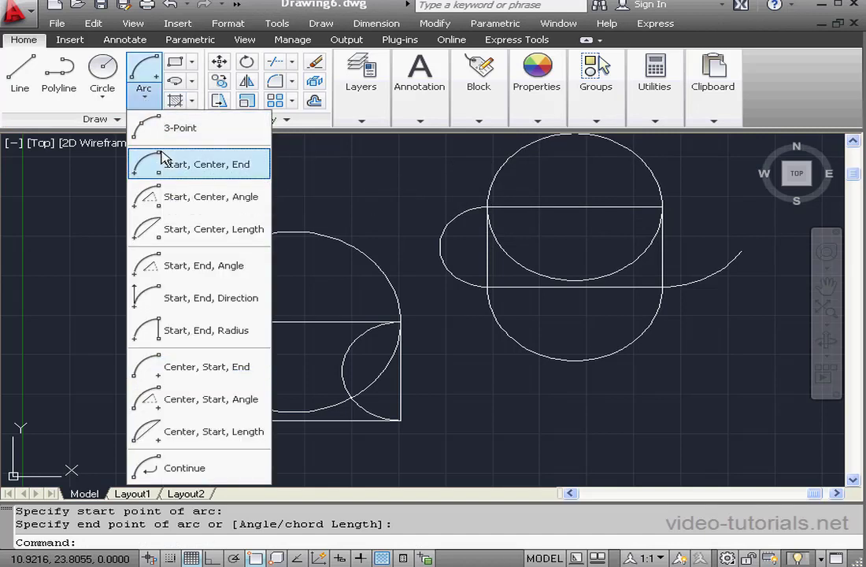
{"action": "left_click", "coordinate": [202, 400]}
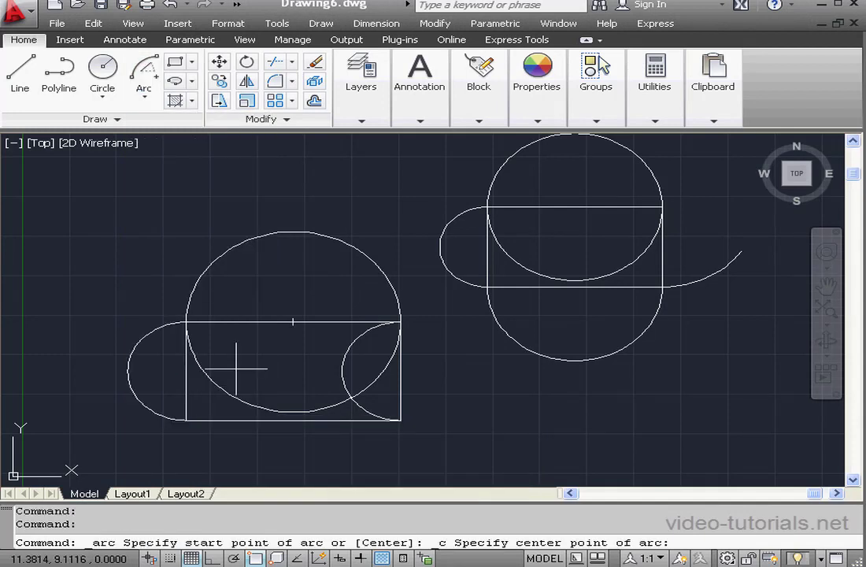
{"action": "left_click", "coordinate": [662, 248]}
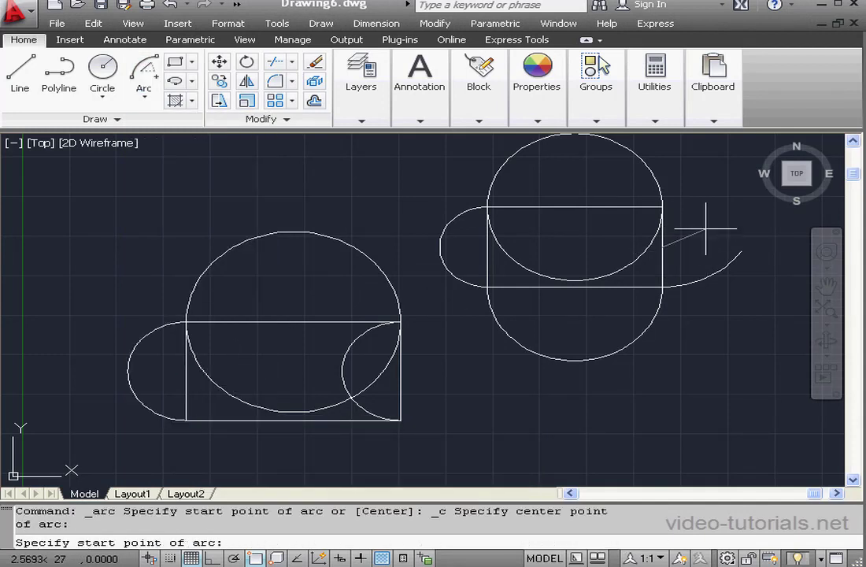
{"action": "left_click", "coordinate": [663, 207]}
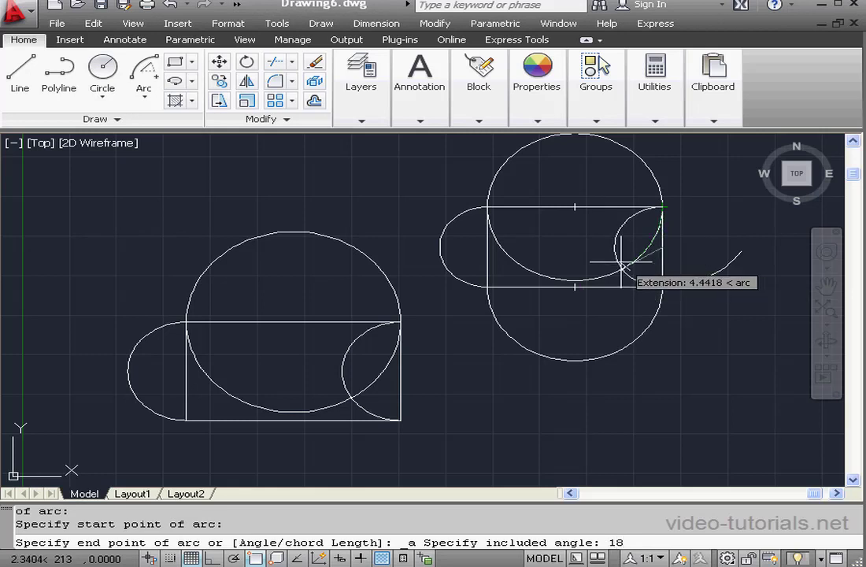
{"action": "key", "text": "Return"}
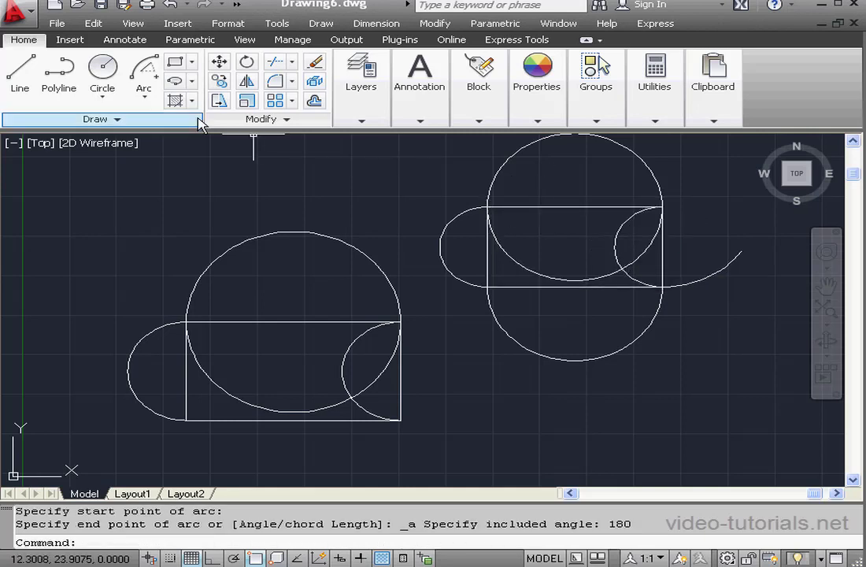
Draw a Center, Start, Length arc centered on the lower rectangle's bottom-right corner, starting at its top-right corner, with chord length equal to the right edge.
{"action": "left_click", "coordinate": [144, 99]}
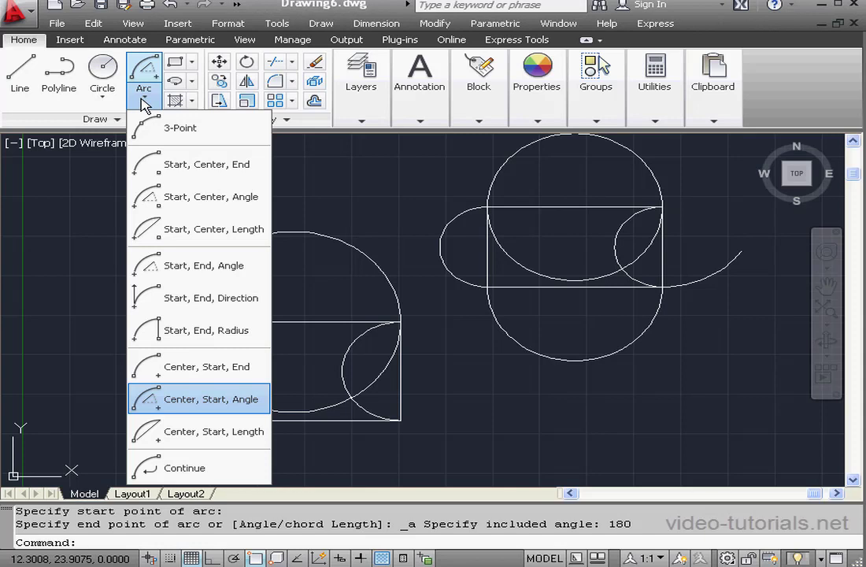
{"action": "left_click", "coordinate": [206, 433]}
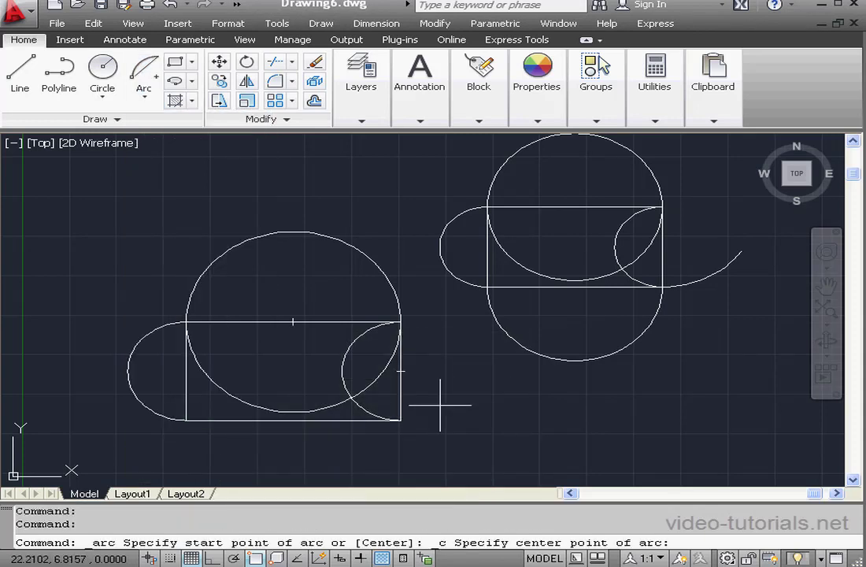
{"action": "left_click", "coordinate": [401, 421]}
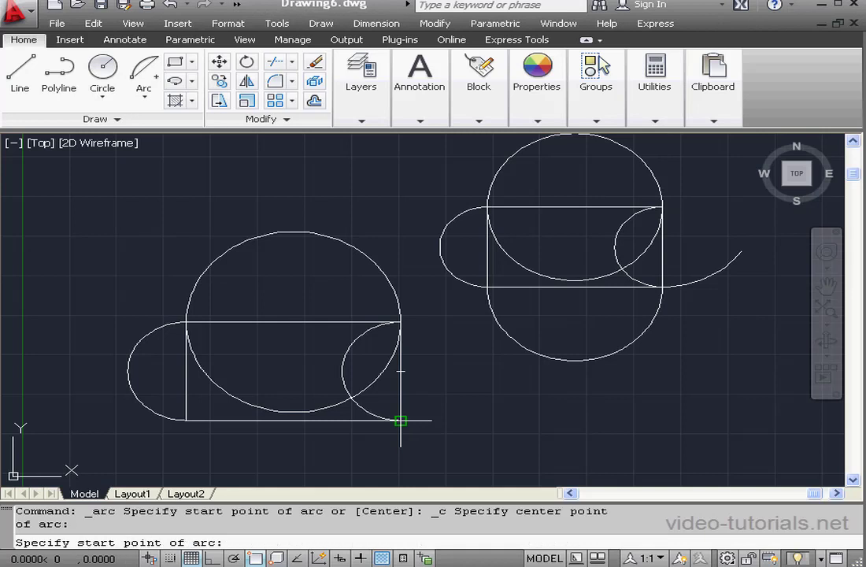
{"action": "left_click", "coordinate": [400, 322]}
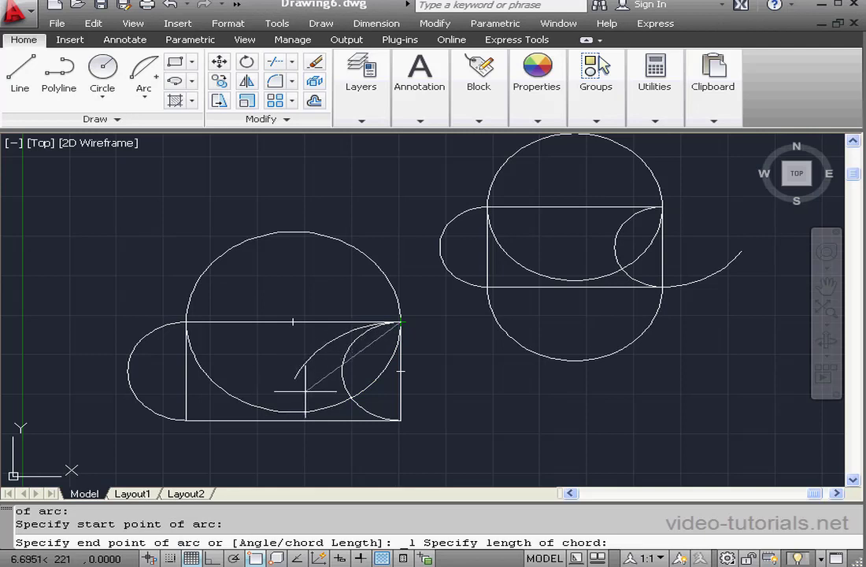
{"action": "left_click", "coordinate": [401, 420]}
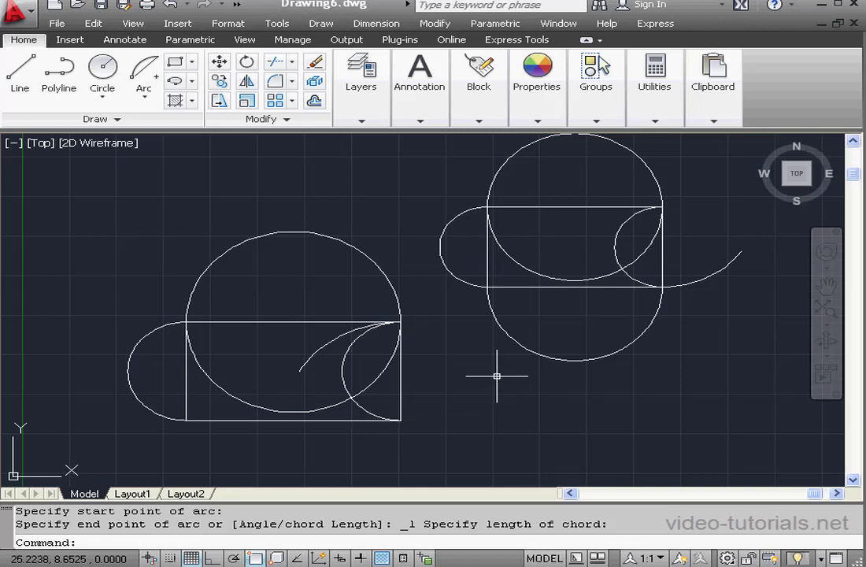
Draw a wide, upward-bulging 3-Point arc in the empty area below the upper rectangle's arcs, running left to right.
{"action": "mouse_move", "coordinate": [657, 378]}
{"action": "middle_mouse_down"}
{"action": "mouse_move", "coordinate": [547, 324]}
{"action": "mouse_move", "coordinate": [451, 213]}
{"action": "middle_mouse_up"}
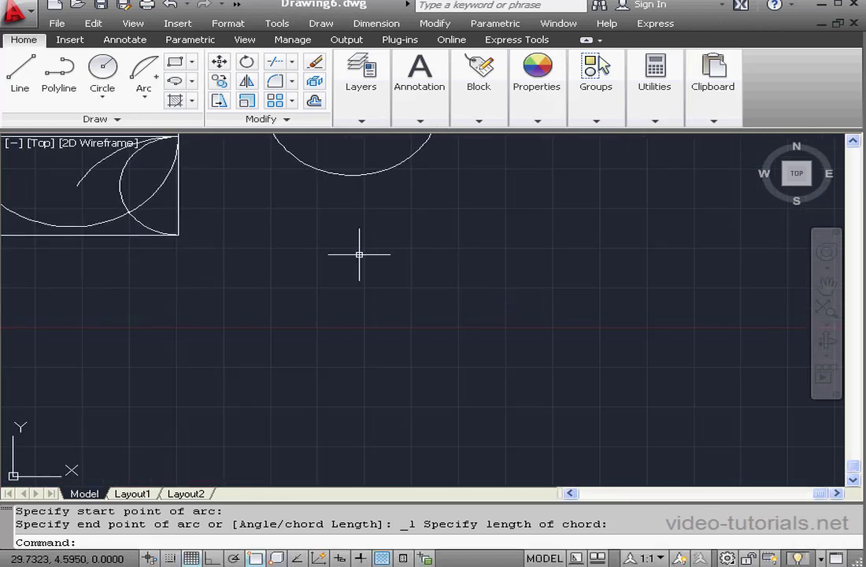
{"action": "left_click", "coordinate": [143, 92]}
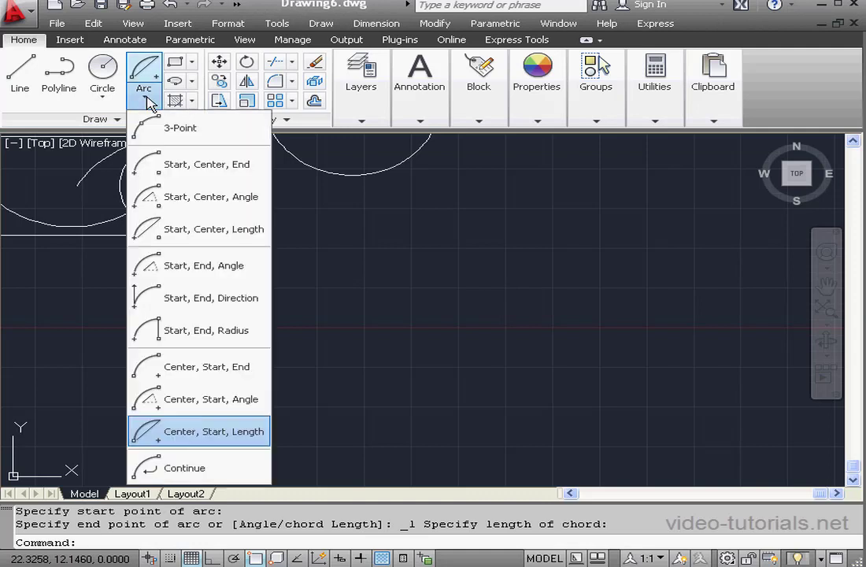
{"action": "left_click", "coordinate": [154, 138]}
{"action": "left_click", "coordinate": [322, 290]}
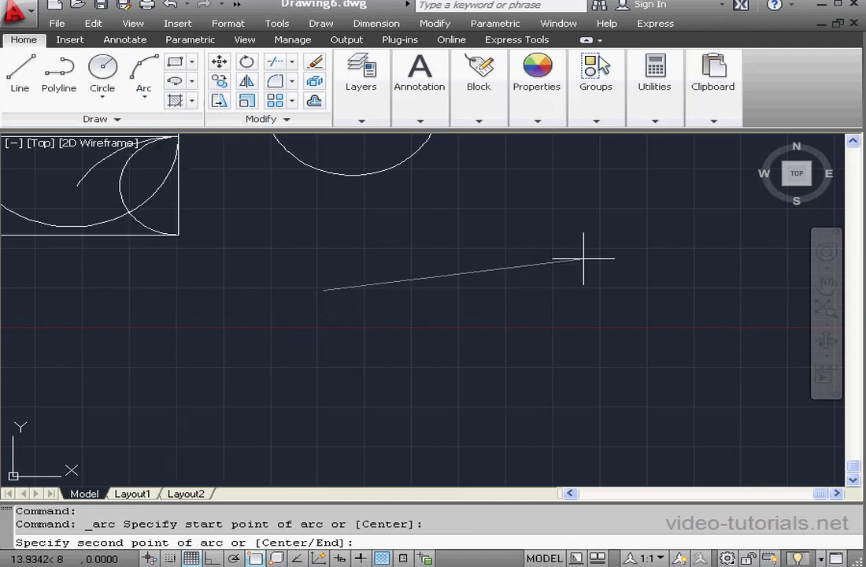
{"action": "left_click", "coordinate": [611, 290]}
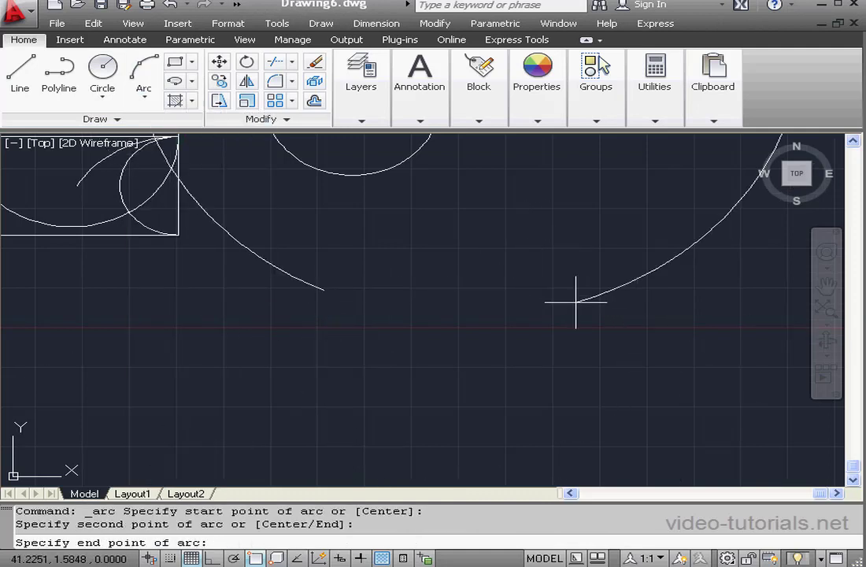
{"action": "left_click", "coordinate": [642, 330]}
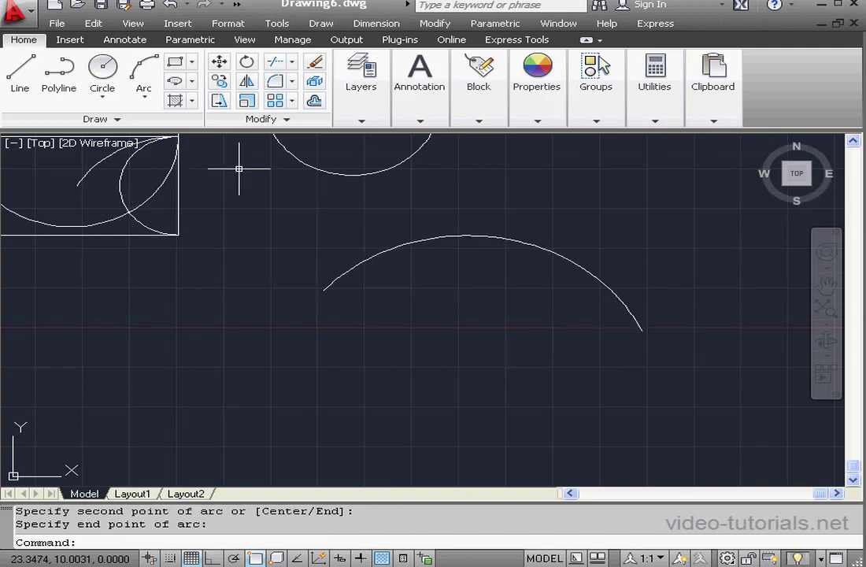
Add a Continue arc tangent to the 3-Point arc's right end, curling clockwise underneath and ending below the first arc.
{"action": "left_click", "coordinate": [144, 95]}
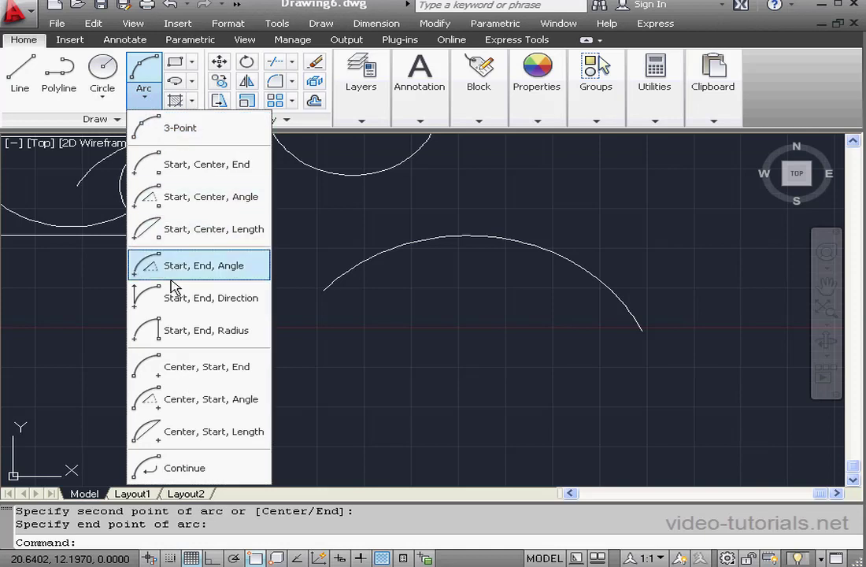
{"action": "left_click", "coordinate": [211, 470]}
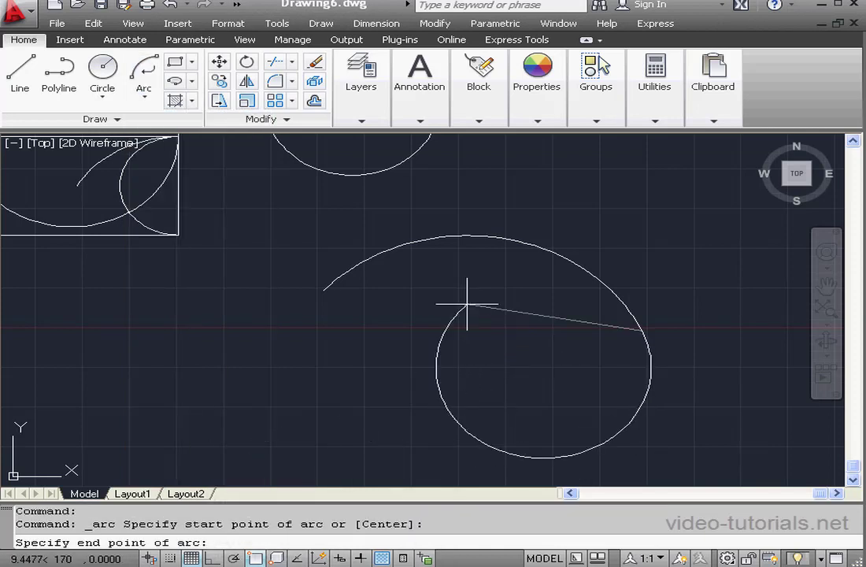
{"action": "left_click", "coordinate": [450, 401]}
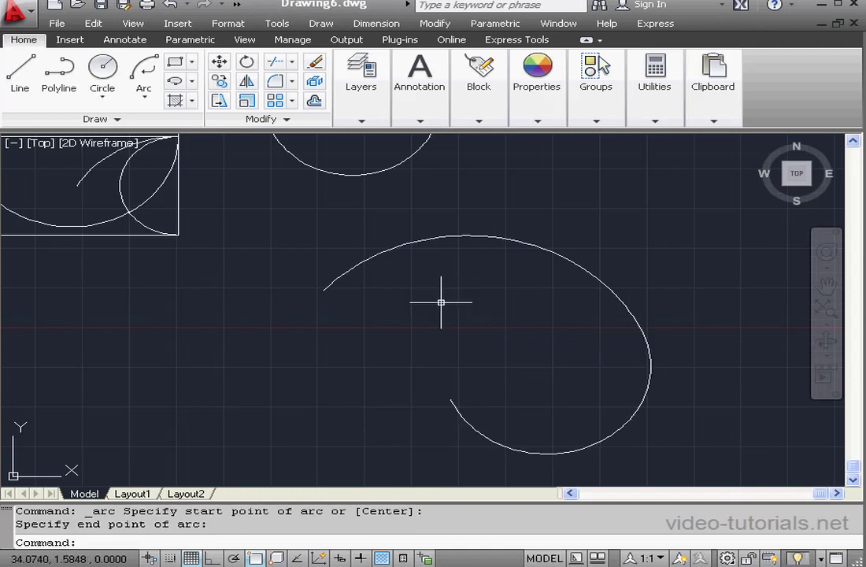
Chain three more progressively smaller Continue arcs from the last arc's endpoint, curling inward clockwise to complete a spiral.
{"action": "left_click", "coordinate": [144, 72]}
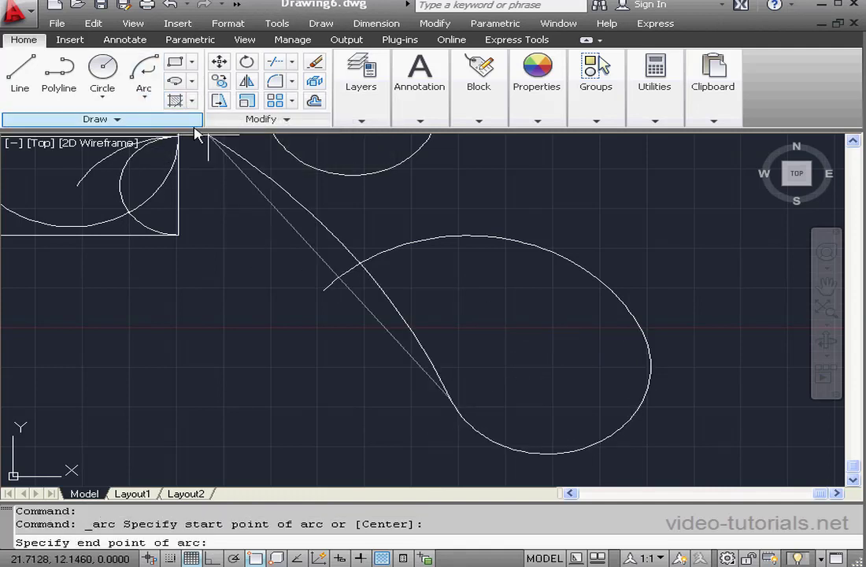
{"action": "left_click", "coordinate": [548, 360]}
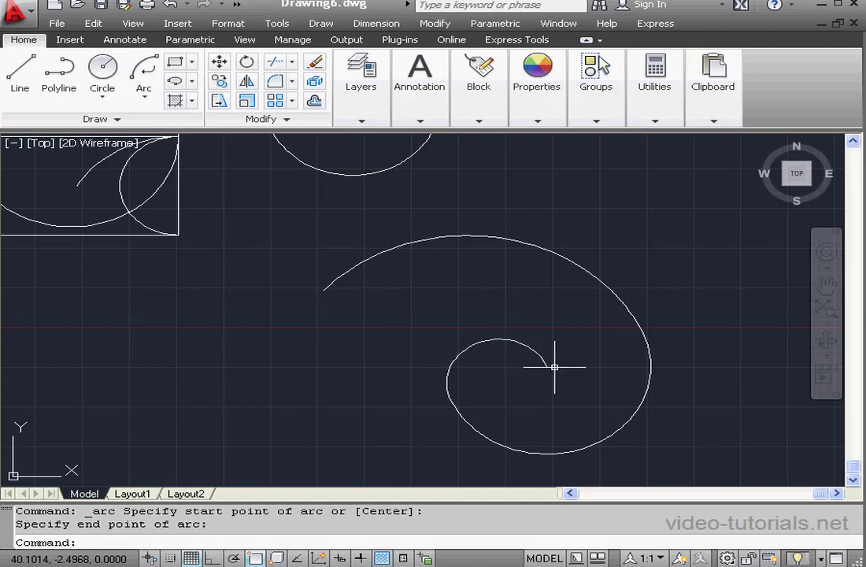
{"action": "left_click", "coordinate": [143, 73]}
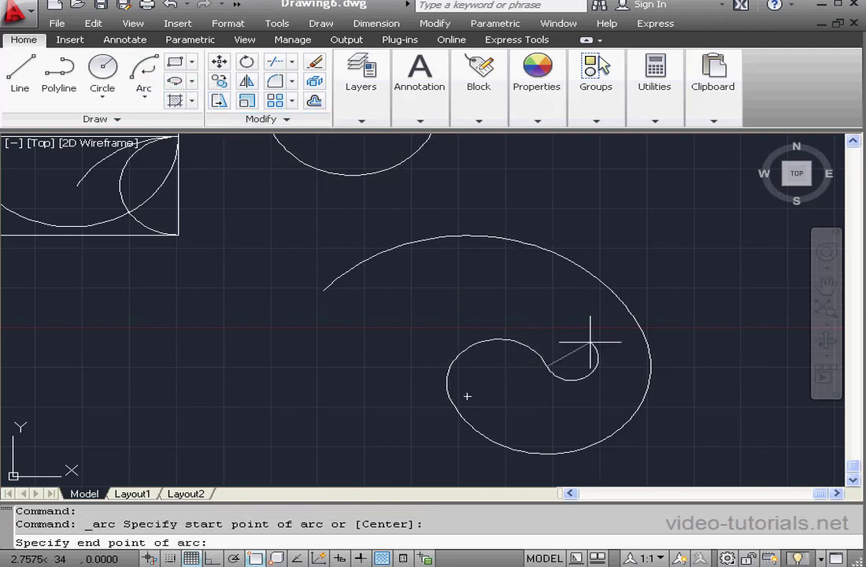
{"action": "left_click", "coordinate": [501, 383]}
{"action": "left_click", "coordinate": [143, 72]}
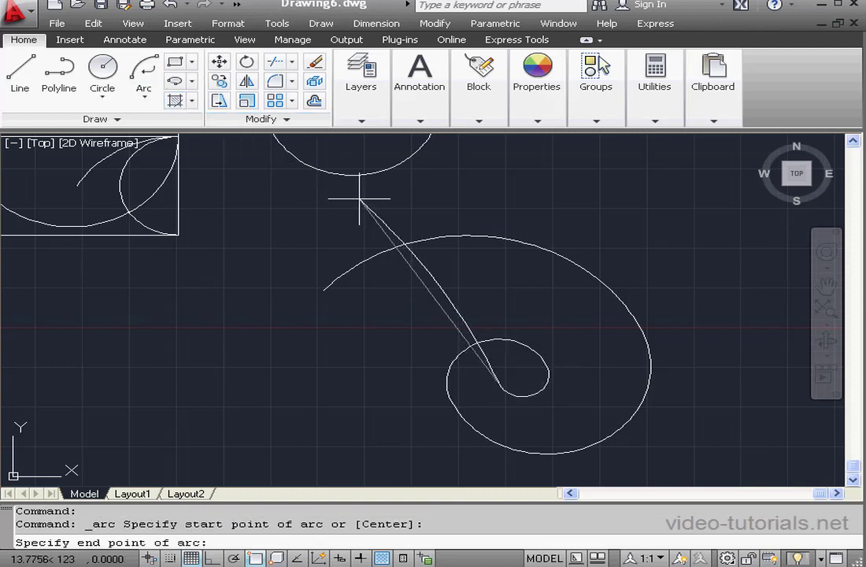
{"action": "left_click", "coordinate": [522, 374]}
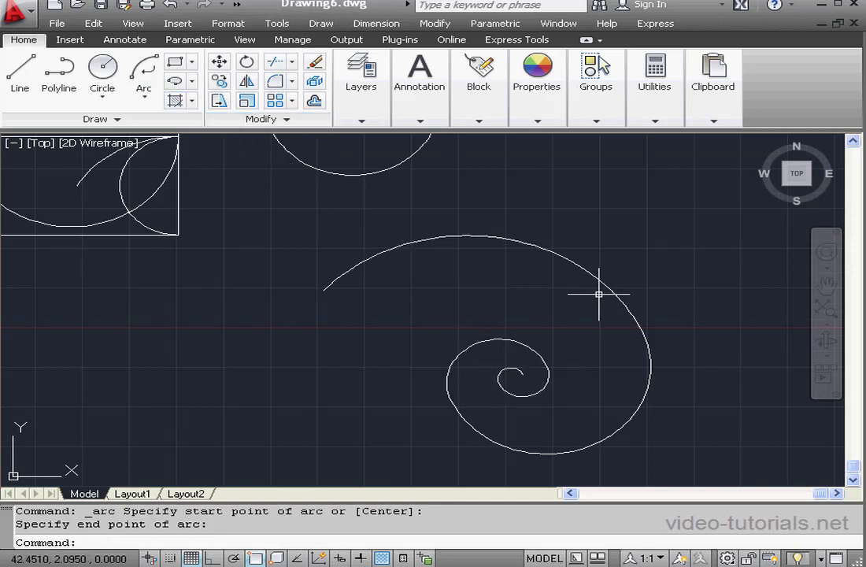